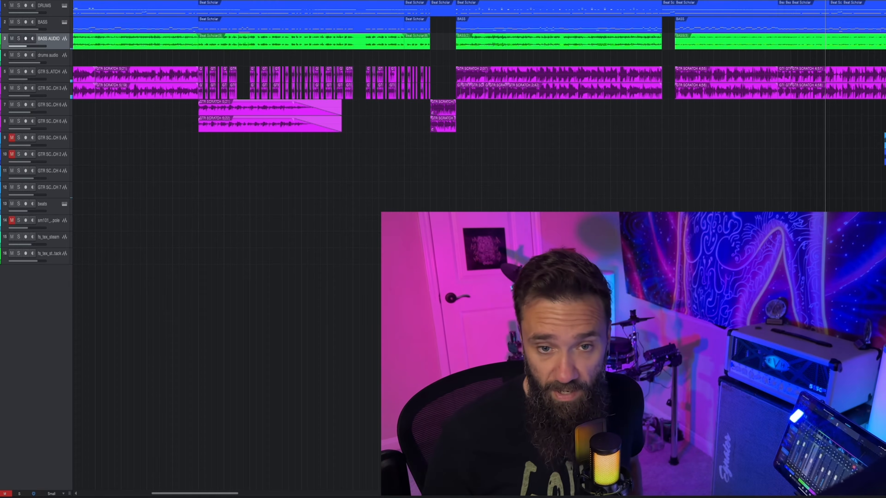
Step: Look over the song's sections in the arrangement, from the heavy guitar riffs to the drums audio break
scroll(627, 8, left, 6)
scroll(627, 9, right, 20)
scroll(524, 7, left, 5)
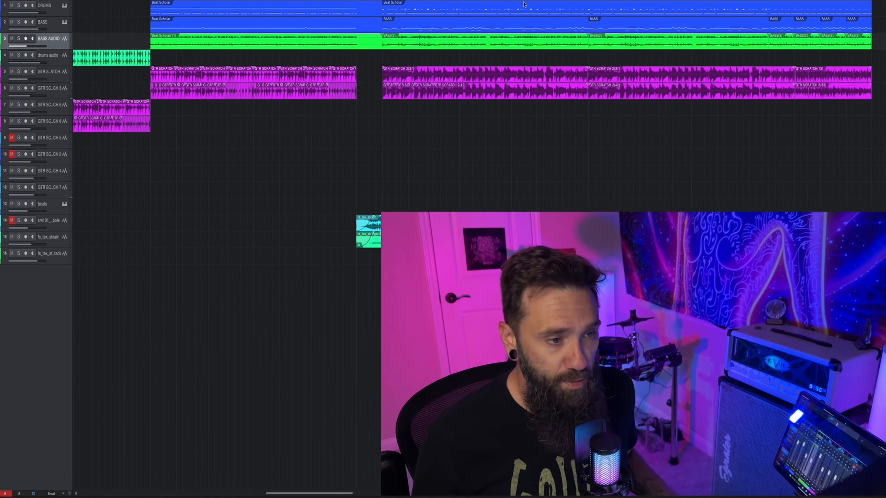
scroll(398, 25, left, 6)
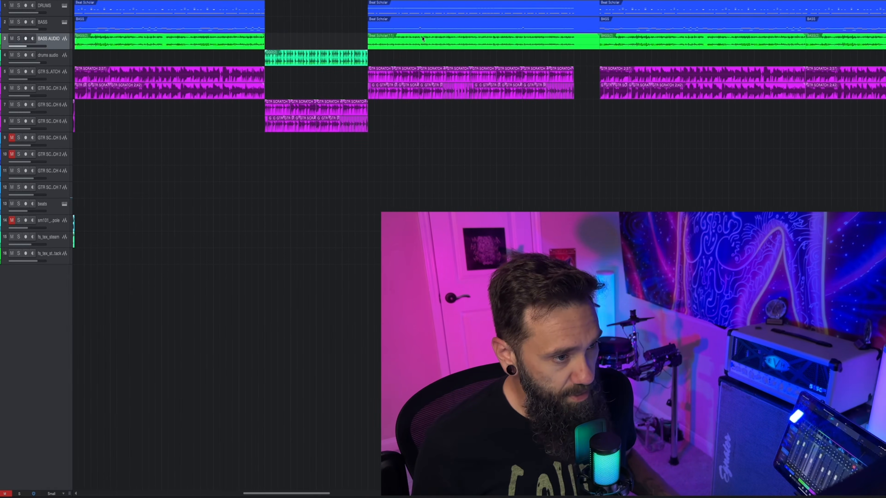
scroll(432, 38, left, 4)
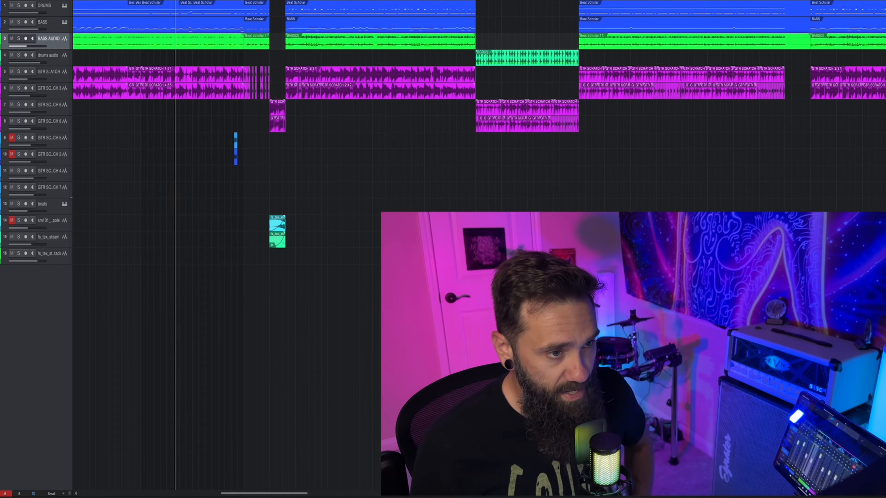
scroll(432, 38, down, 2)
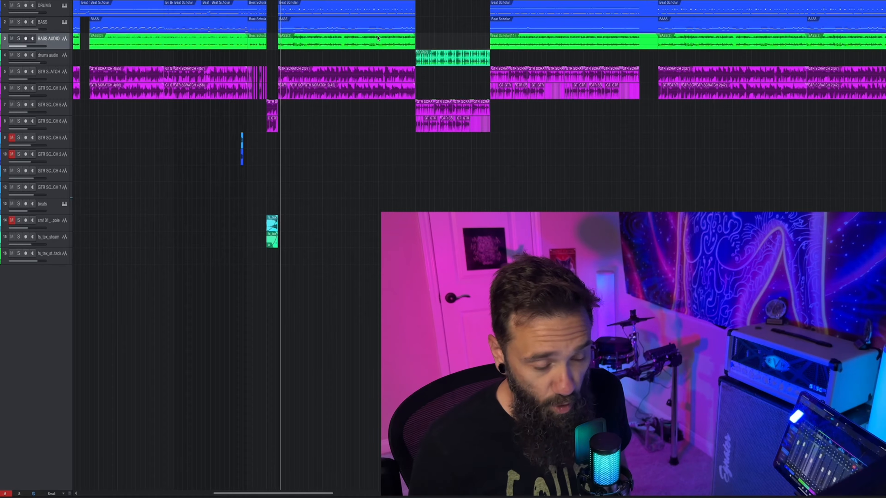
scroll(316, 1, up, 3)
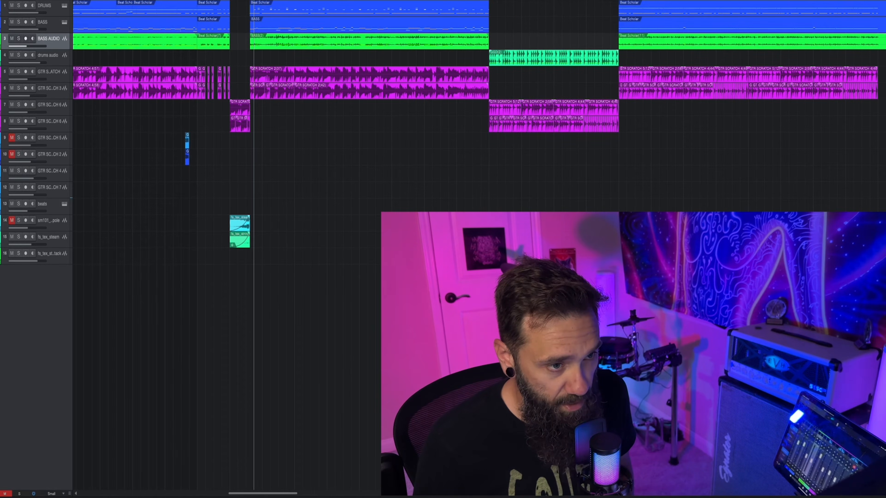
Step: Listen to the sections leading into and following the drums audio break
key(space)
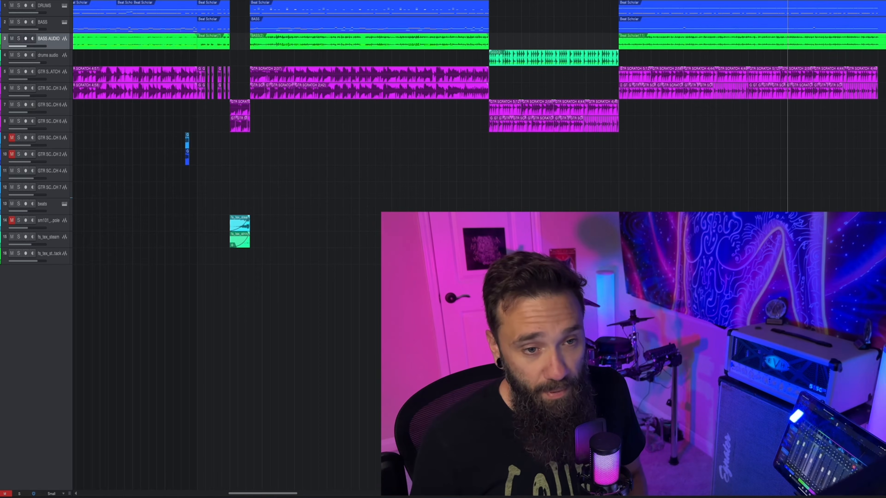
scroll(576, 4, right, 5)
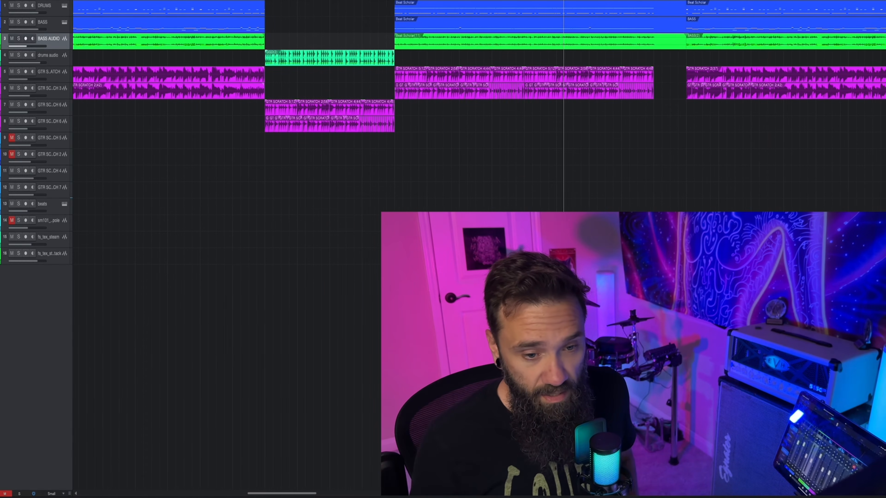
key(space)
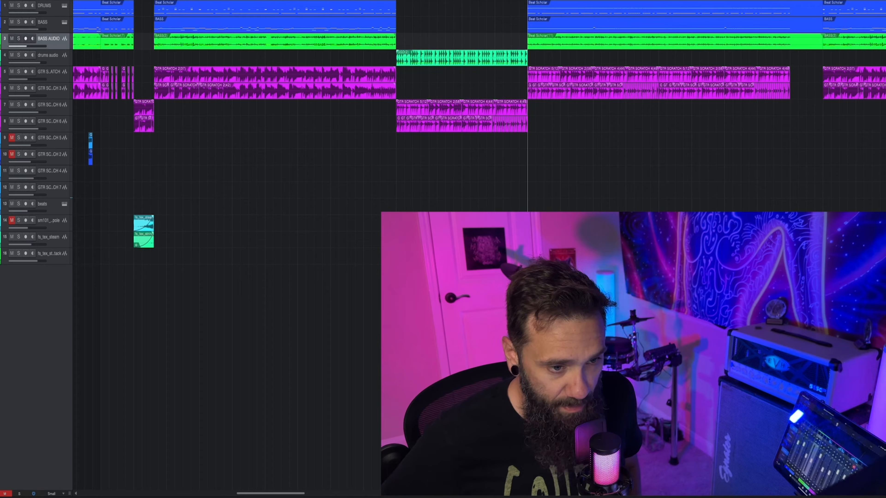
key(space)
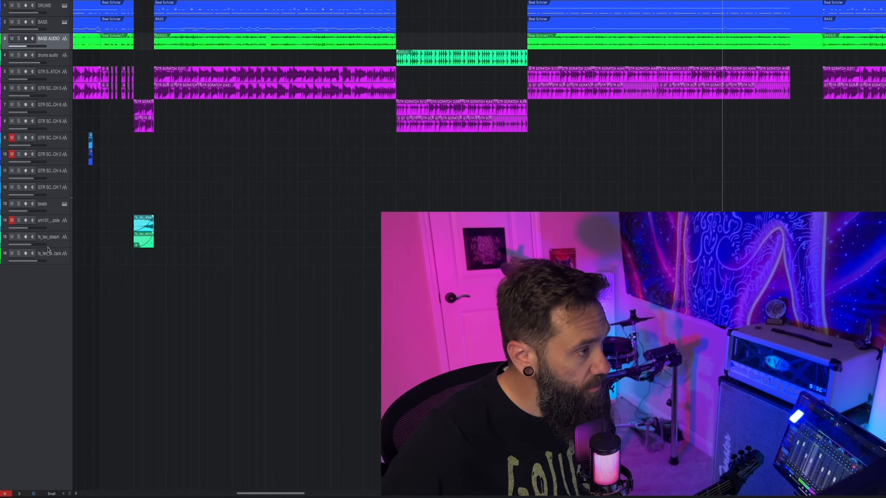
Step: Record-enable the GTR SCRATCH 4 track and bring up the tuner in its enlarged Archetype Gojira X window
click(26, 172)
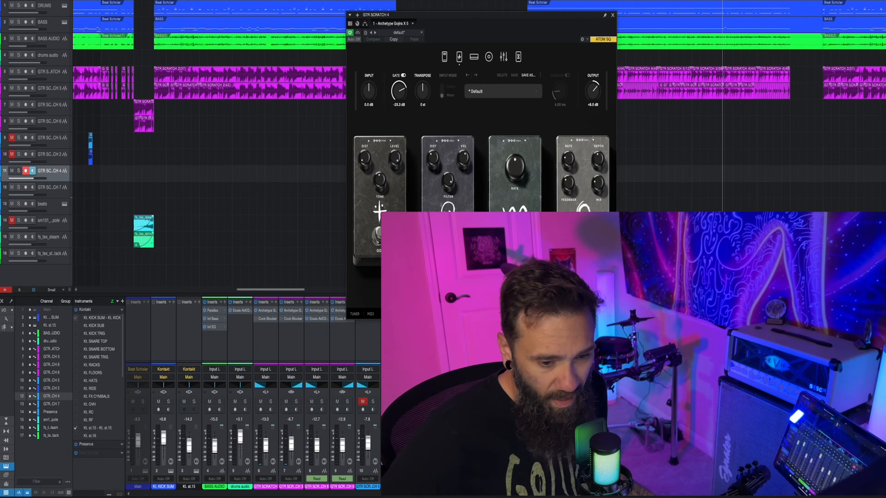
drag(617, 319, 733, 438)
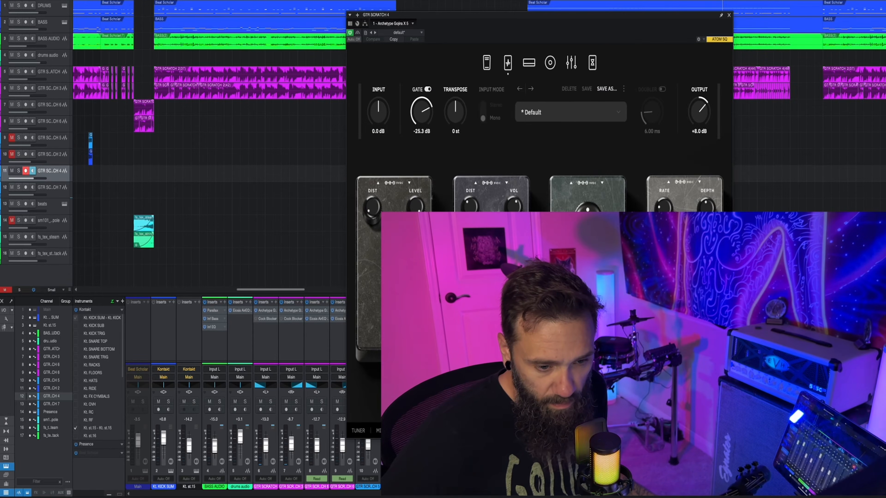
click(359, 430)
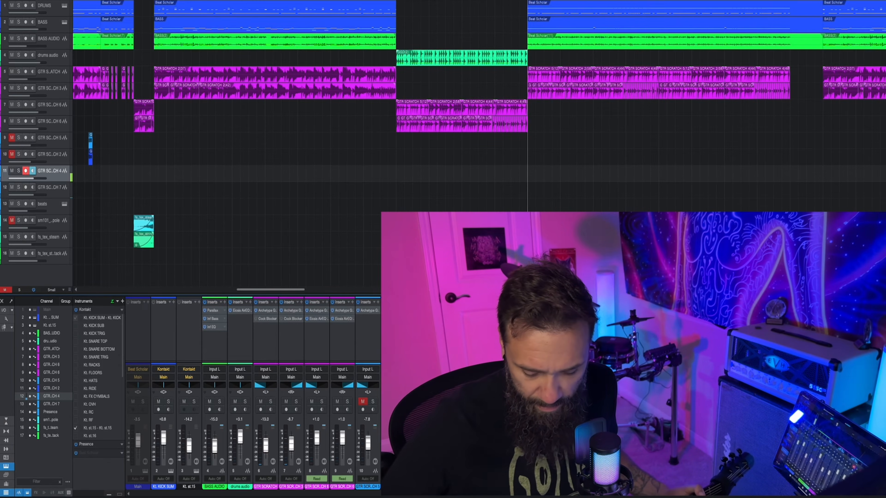
Step: Record a lead guitar take on GTR SCRATCH 4 from the start of the drums audio break through the following section
key(space)
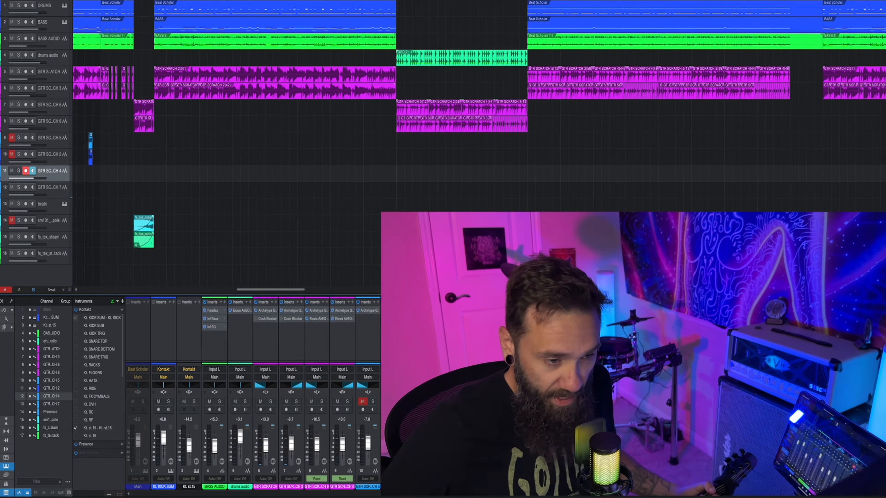
key(space)
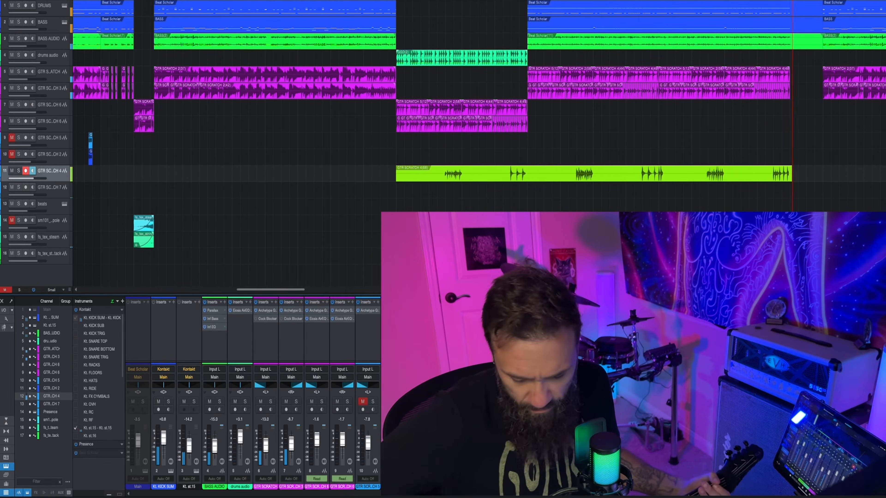
key(space)
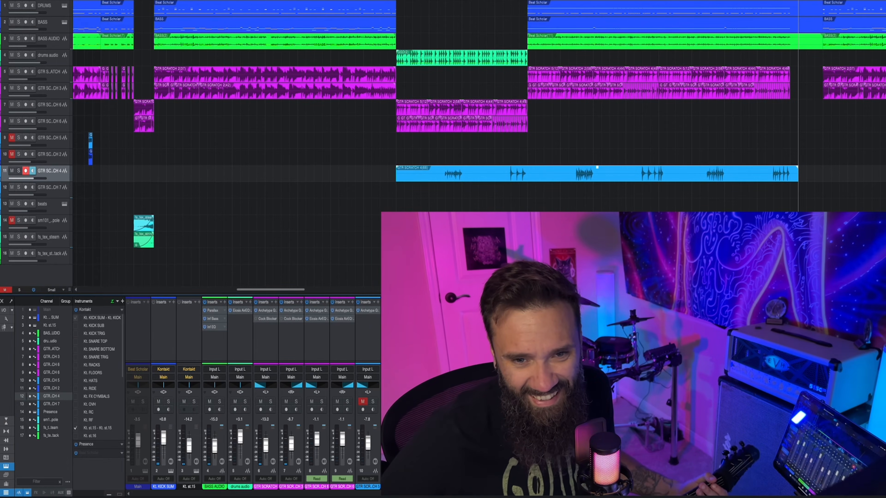
Step: Disarm the GTR SCRATCH 4 track and move the playback position back into the new guitar take
key(space)
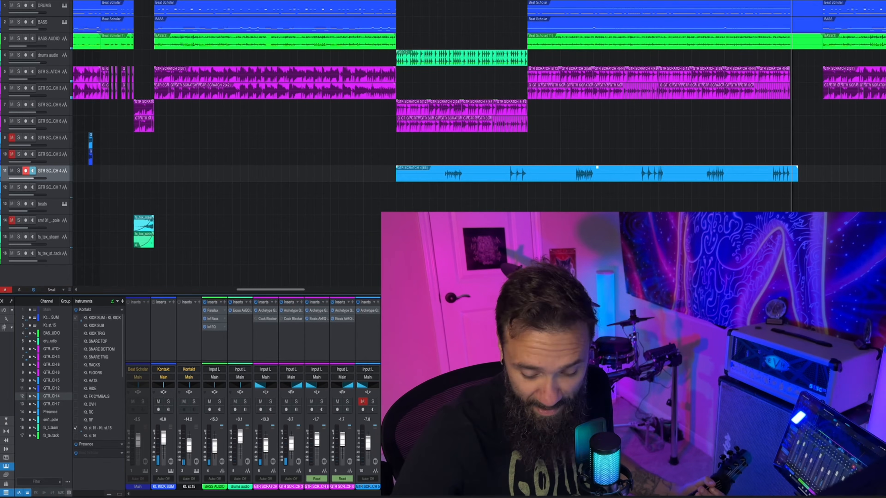
key(space)
key(r)
key(KP_Subtract)
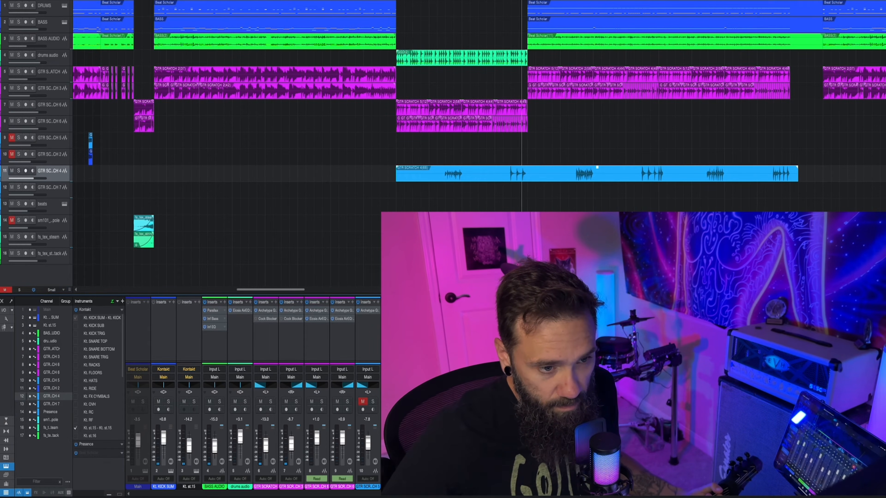
Step: Play back the new guitar take several times against the drums audio break and the section after it
key(space)
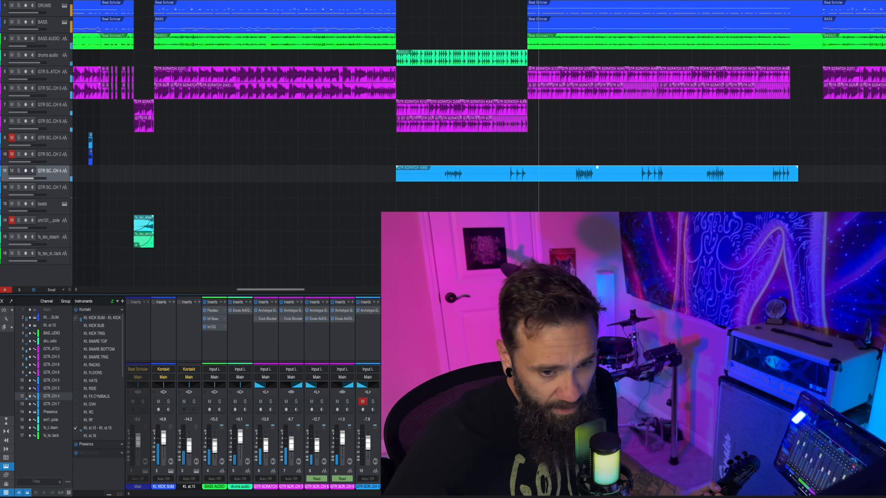
key(KP_Subtract)
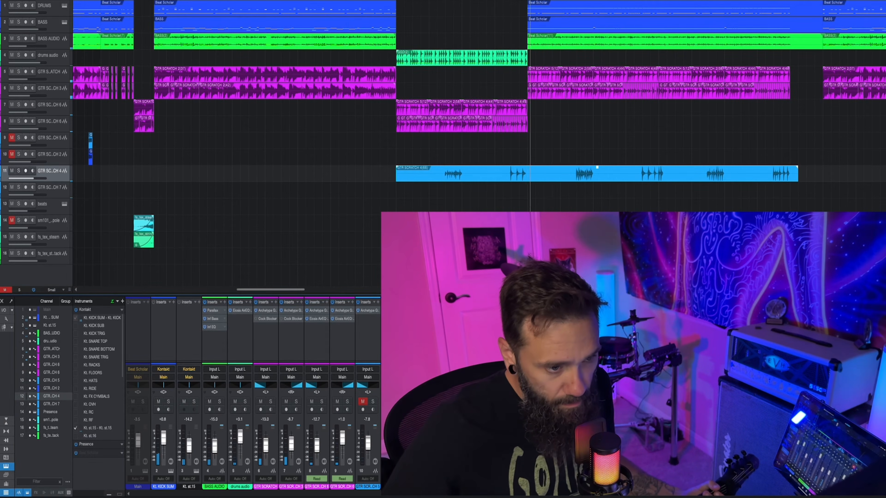
key(space)
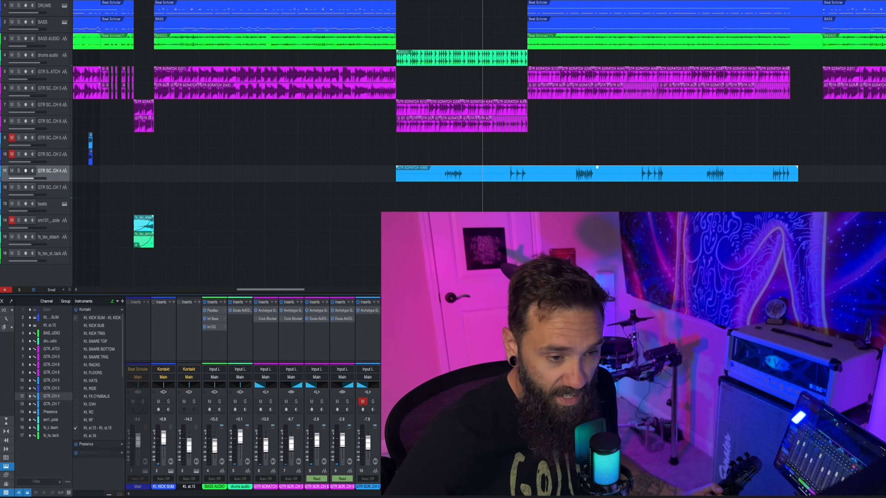
key(KP_Subtract)
key(space)
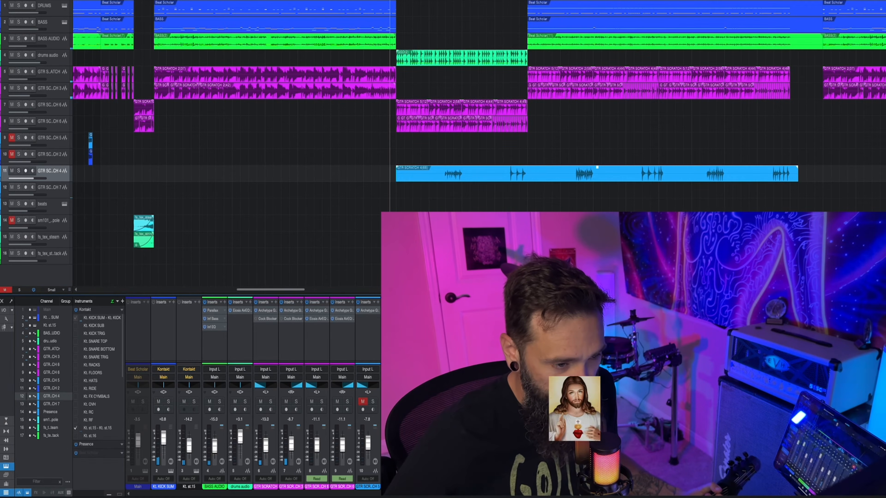
key(KP_Subtract)
key(KP_Subtract)
key(space)
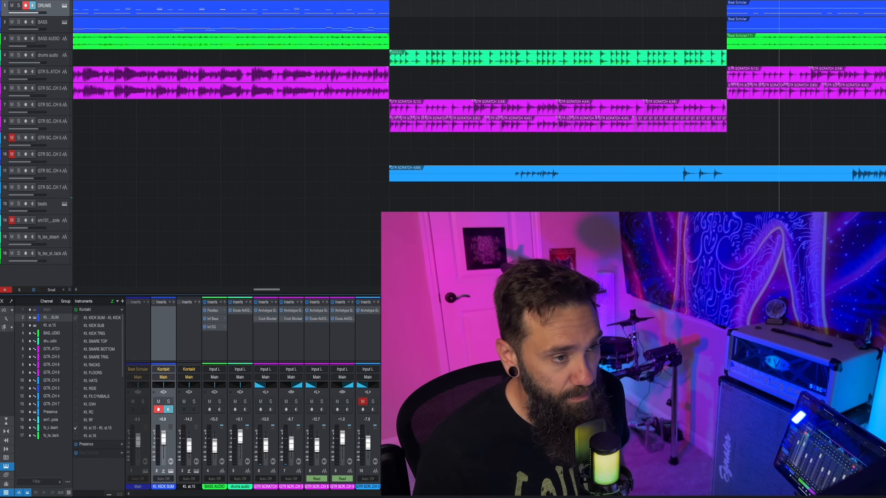
Step: Create an empty part on the DRUMS track in the drums audio break and line it up with the first guitar phrase
scroll(390, 104, up, 4)
double_click(394, 14)
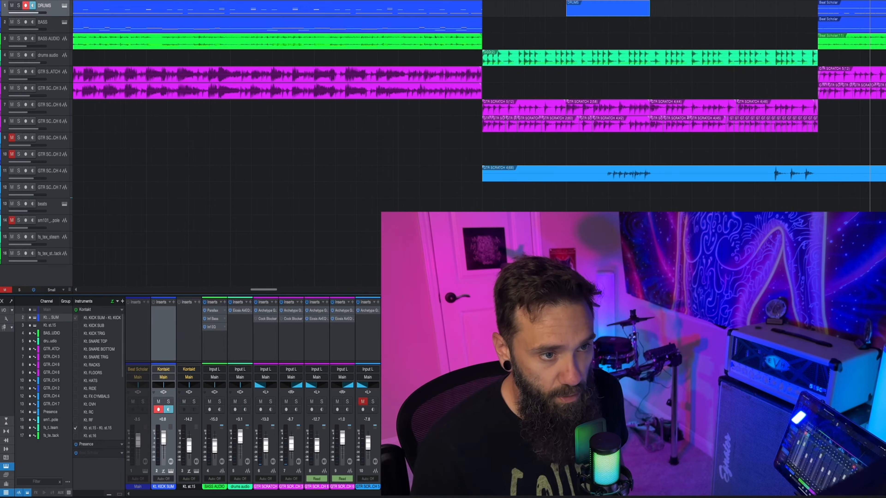
key(space)
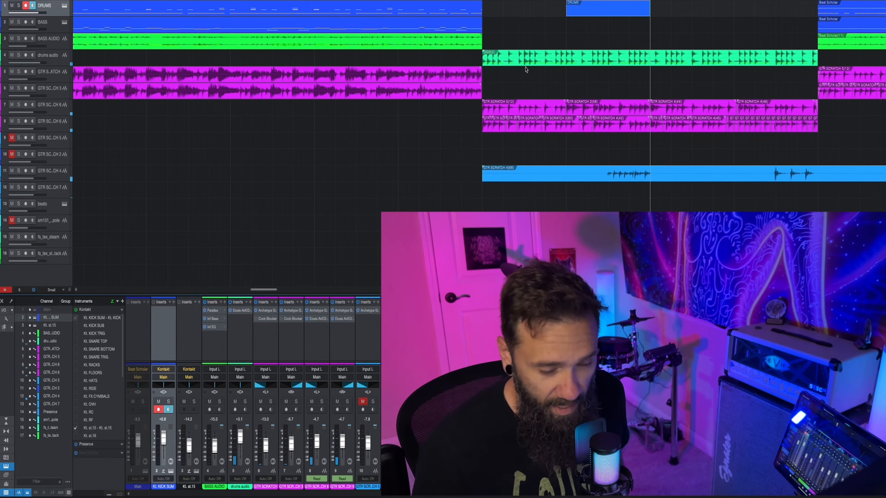
drag(582, 10, 624, 10)
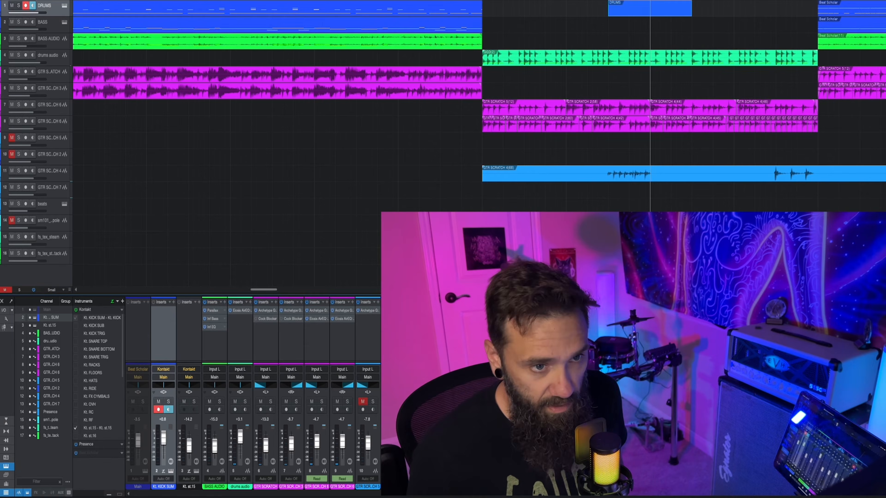
Step: Split a short part off the end of the DRUMS clip in the earlier heavy riff section
key(w)
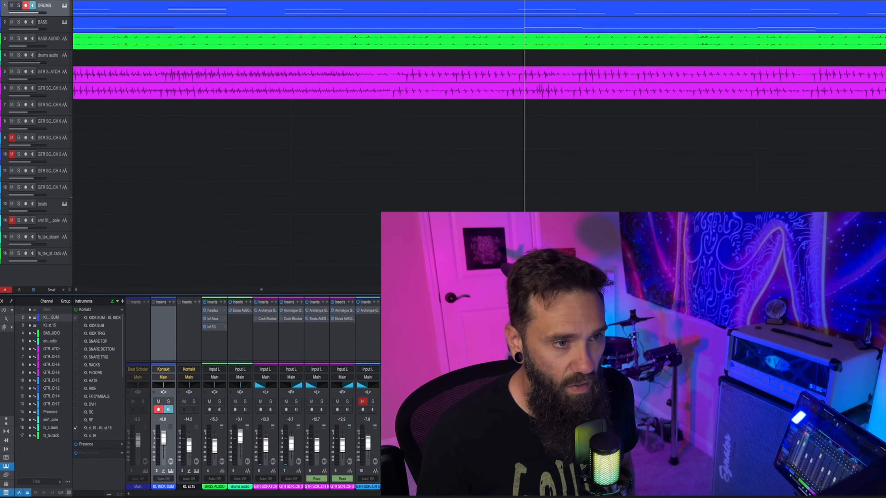
click(422, 1)
click(464, 0)
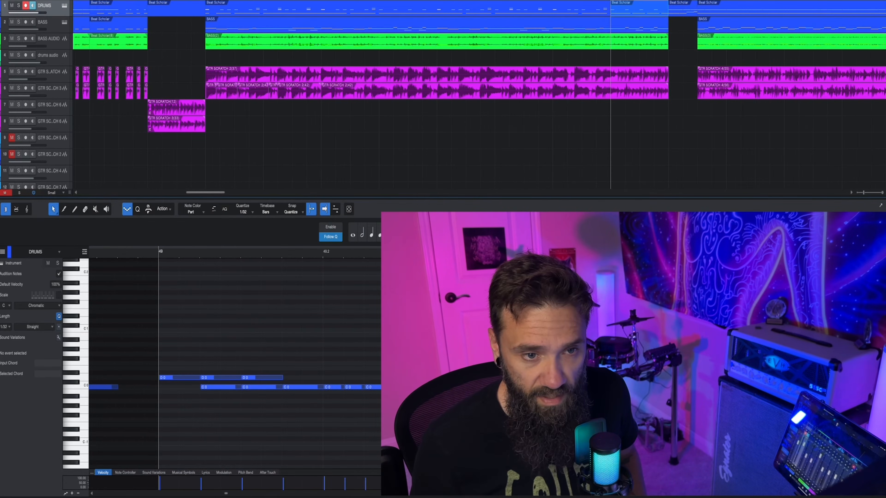
Step: Duplicate the split drum part and move the copy on the DRUMS track above the first guitar phrase in the drums audio break
key(w)
key(w)
key(w)
key(w)
key(w)
key(w)
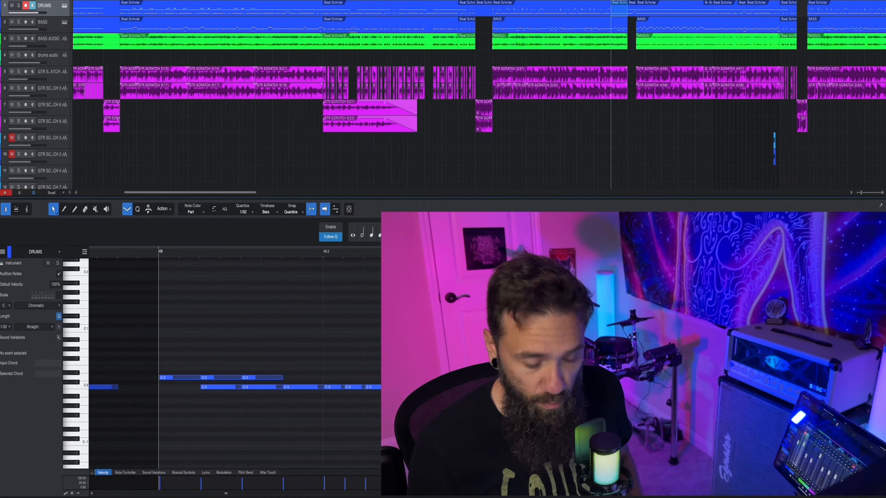
key(d)
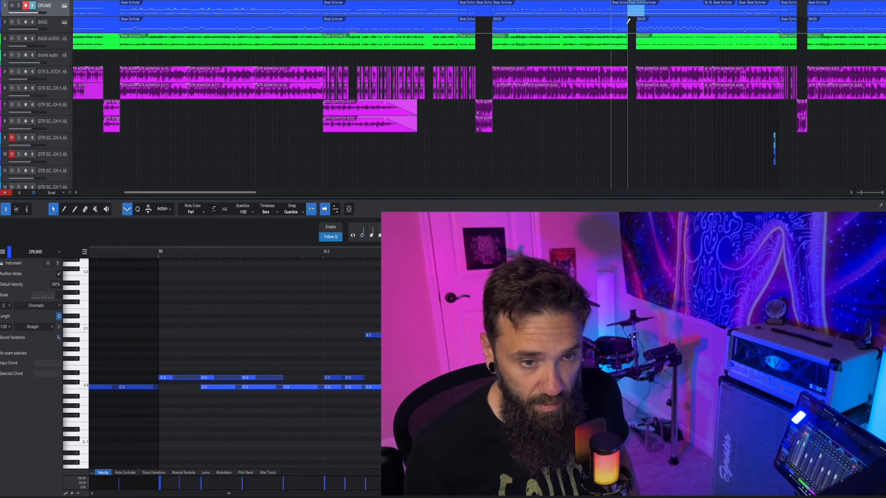
mouse_move(645, 12)
mouse_down()
mouse_move(677, 17)
mouse_move(648, 12)
mouse_up()
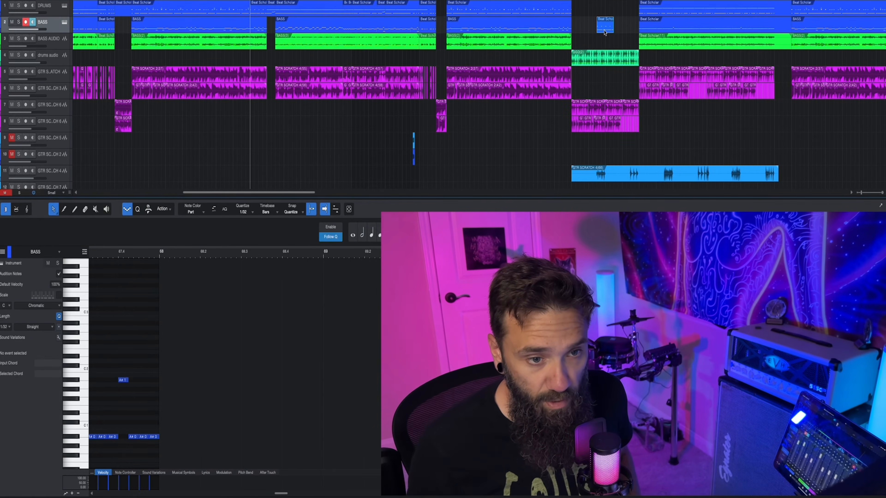
drag(604, 23, 601, 2)
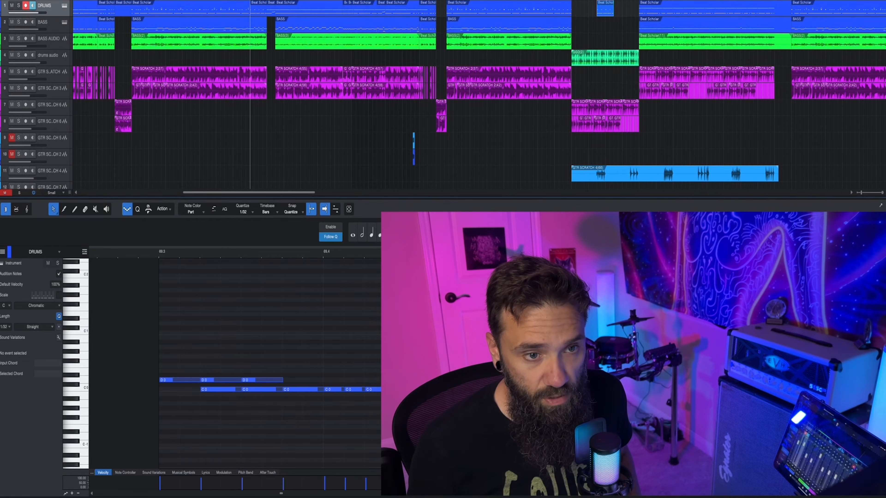
Step: Trim the copied drum part to the end of the first guitar phrase and draw closing D 1 and C# 1 notes in it
scroll(596, 3, up, 8)
click(597, 1)
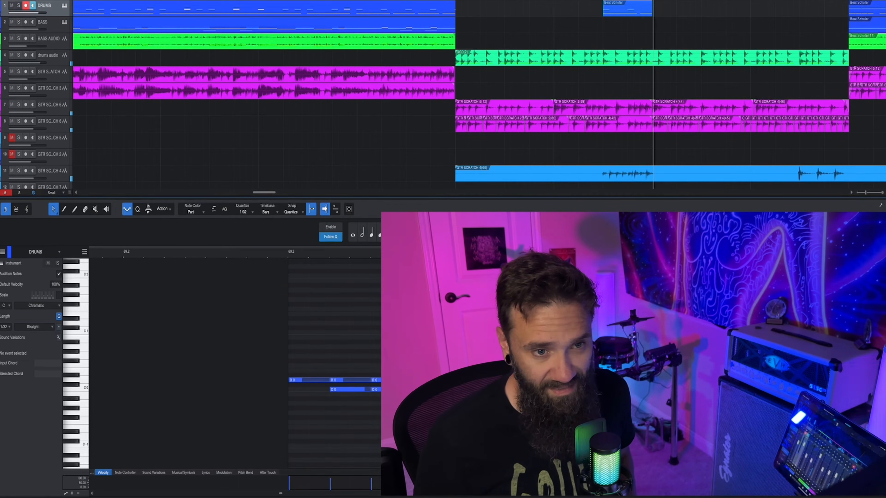
scroll(608, 3, up, 10)
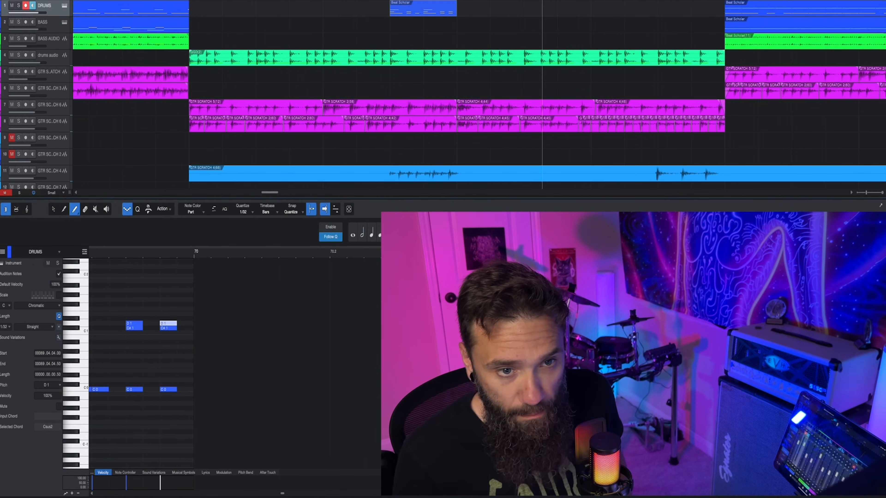
Step: Create a drum part with hits matching the second guitar phrase at the end of the break, and disarm the DRUMS track
double_click(660, 14)
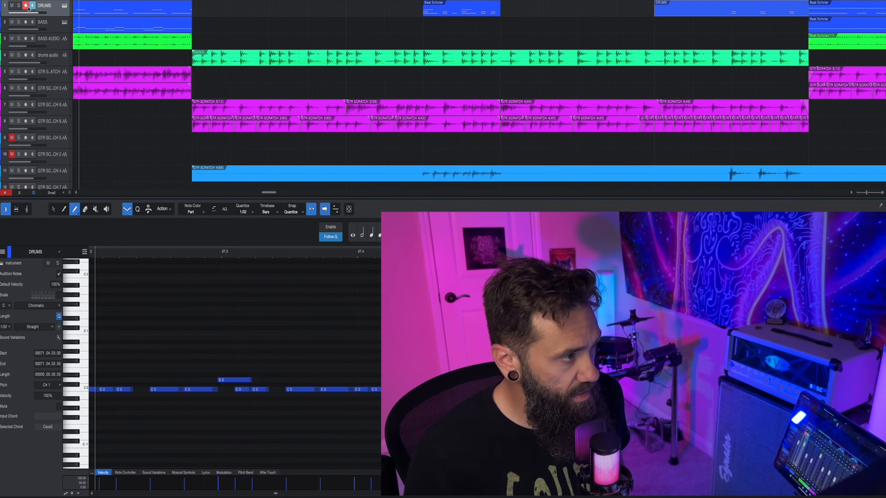
click(27, 5)
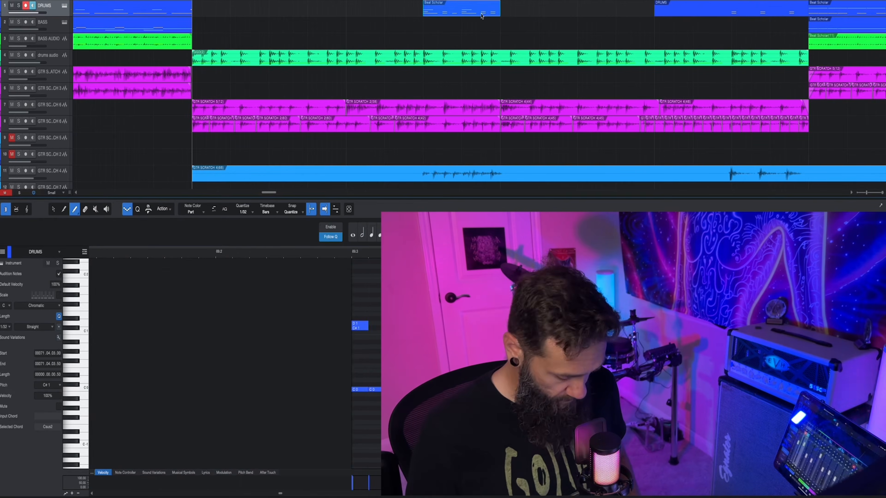
Step: Duplicate the drum part above the first guitar phrase and move the copy onto the BASS track directly beneath it
key(d)
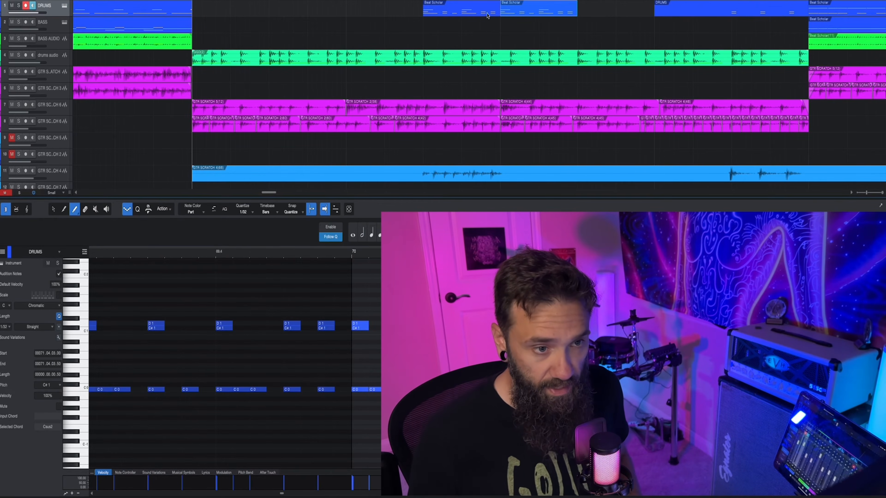
drag(517, 11, 444, 30)
key(space)
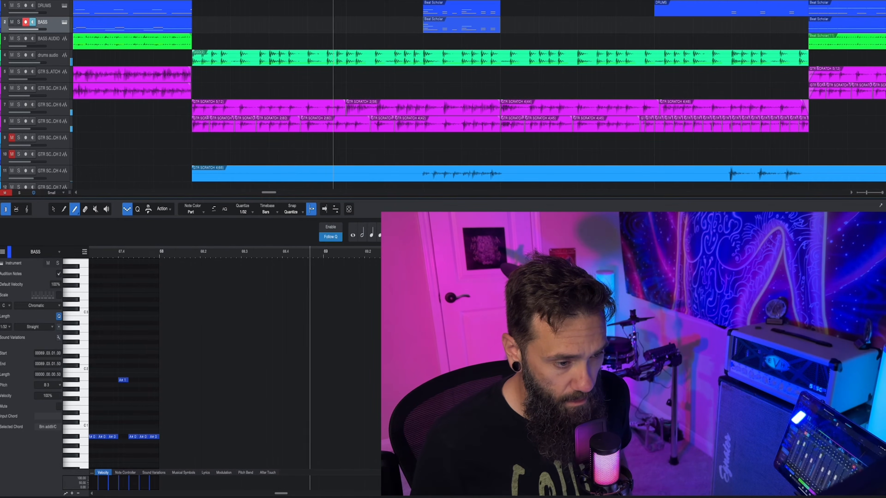
Step: Remove the unneeded notes from the copied bass part, and add a second bass part with A 0 notes matching the second guitar phrase
key(f)
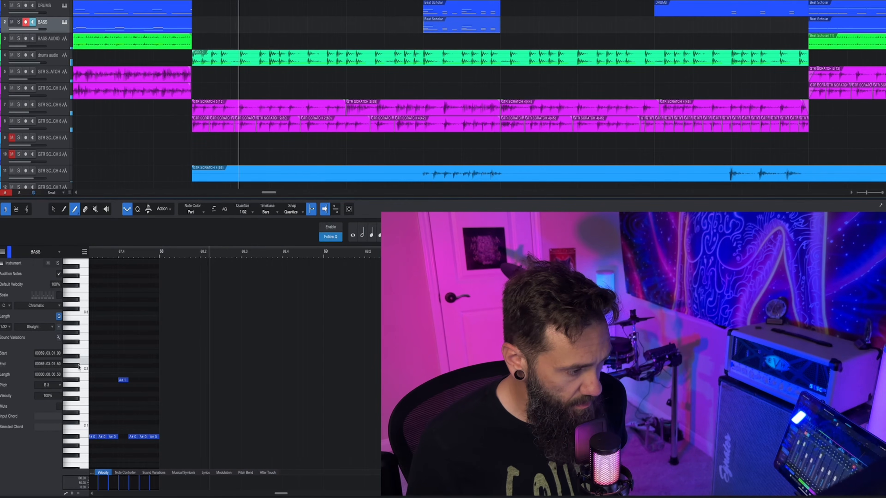
scroll(266, 254, left, 6)
scroll(266, 254, down, 5)
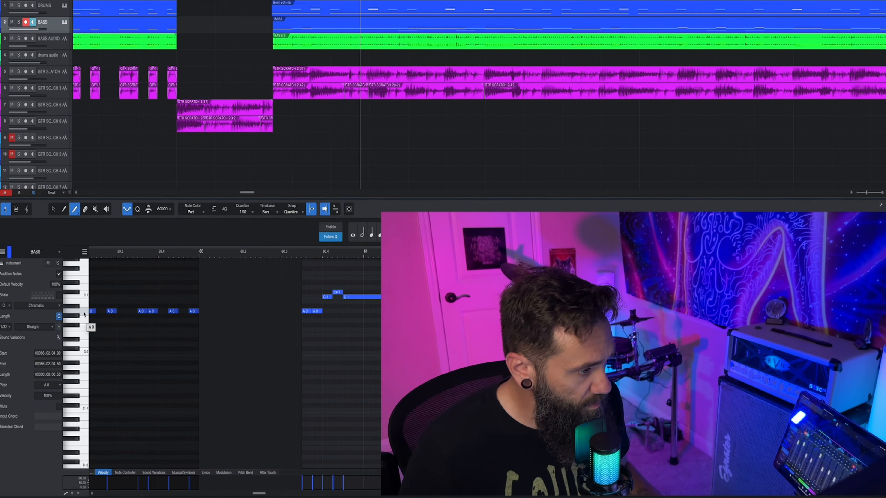
scroll(84, 314, right, 5)
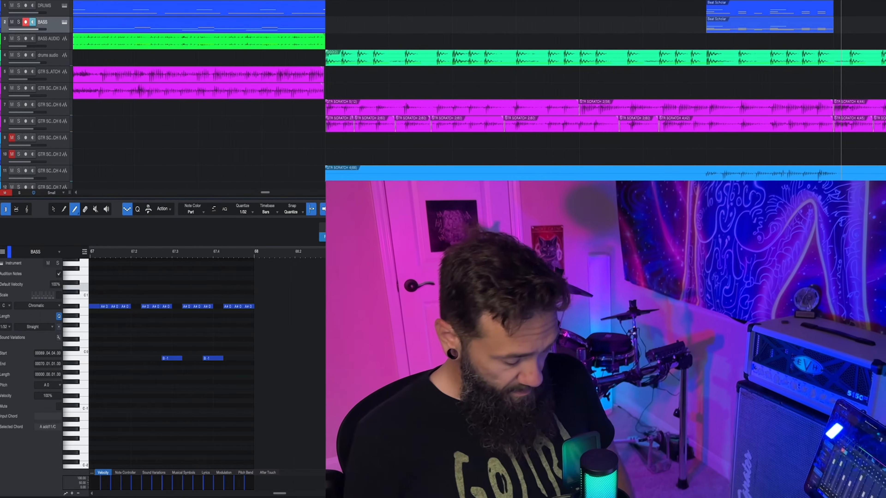
key(4)
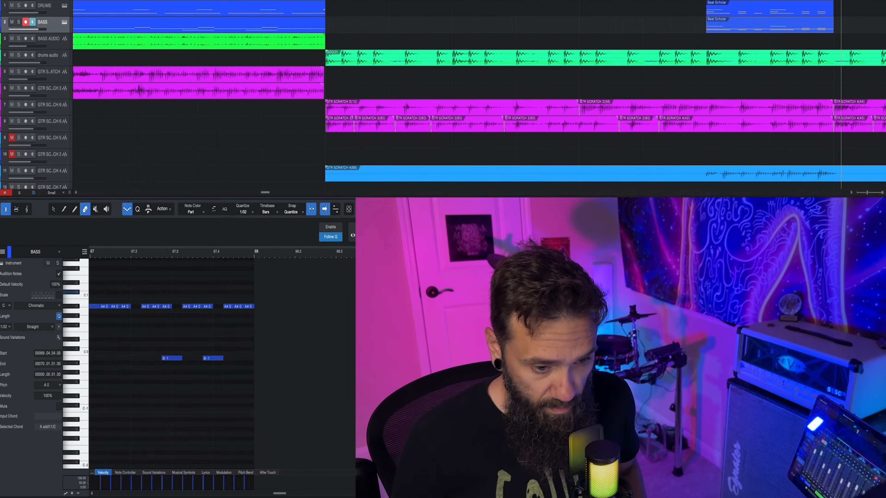
key(Delete)
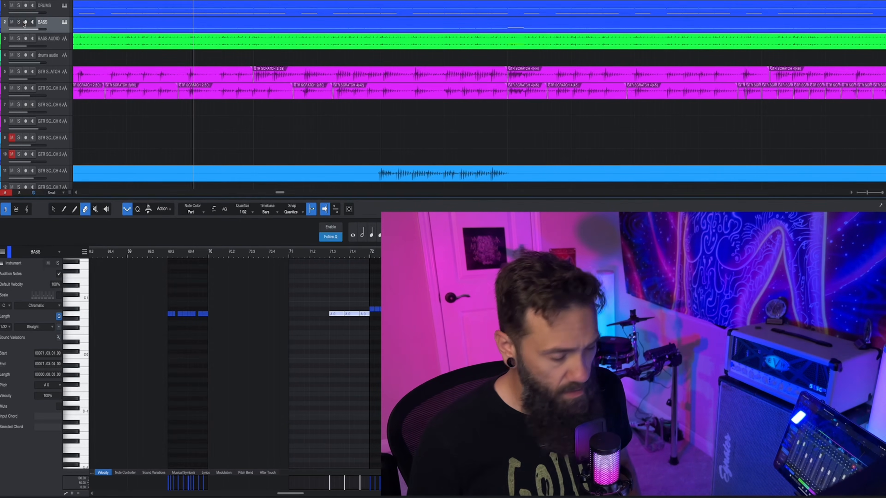
Step: Play back the drums audio break into the following riff to check the new drum and bass accents
key(space)
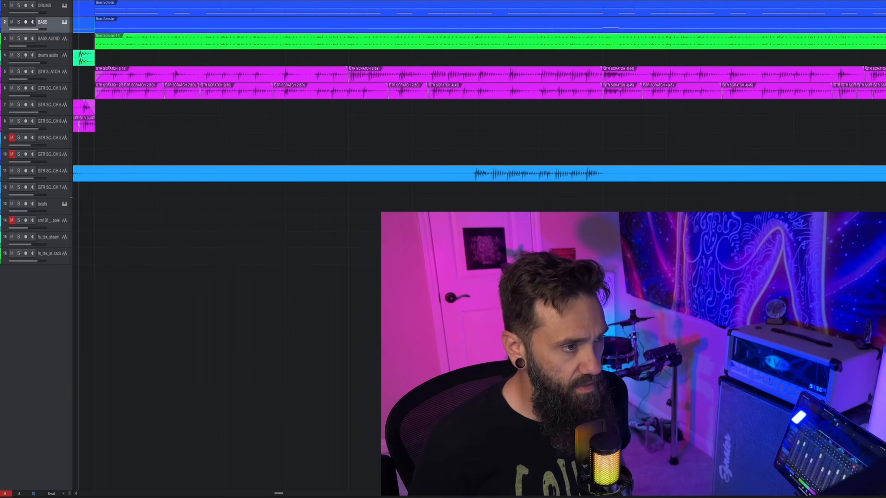
scroll(287, 140, down, 4)
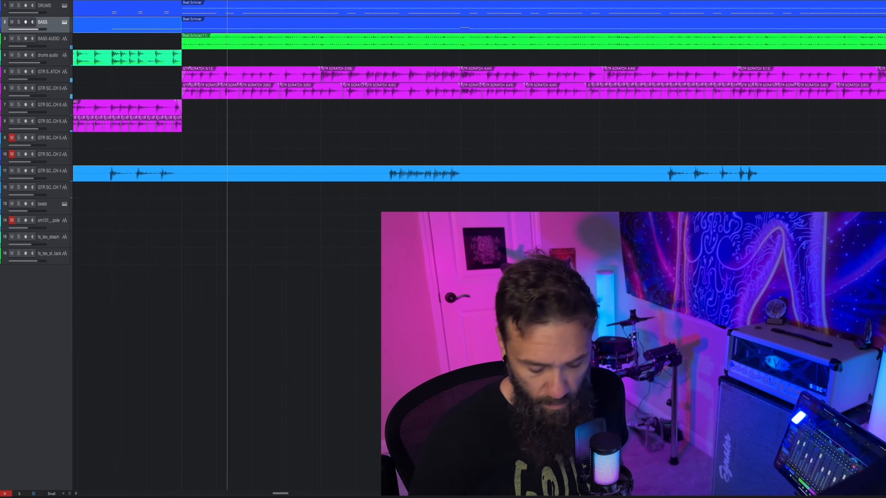
key(KP_Subtract)
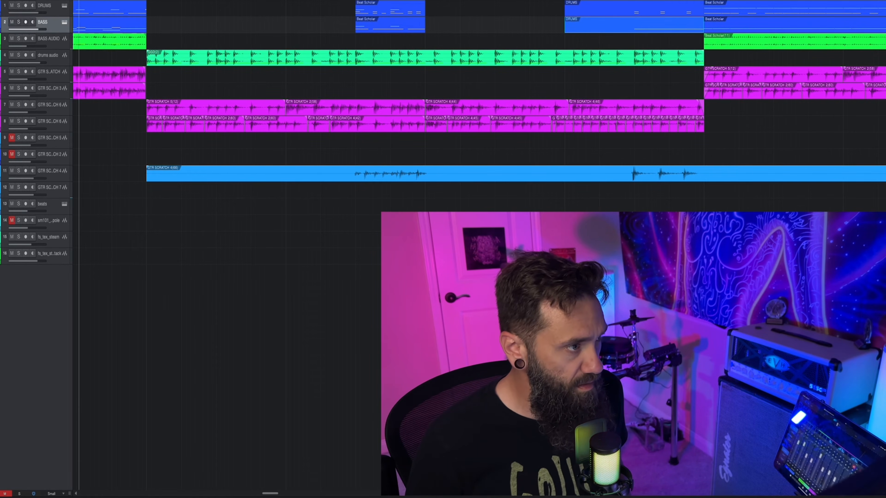
key(space)
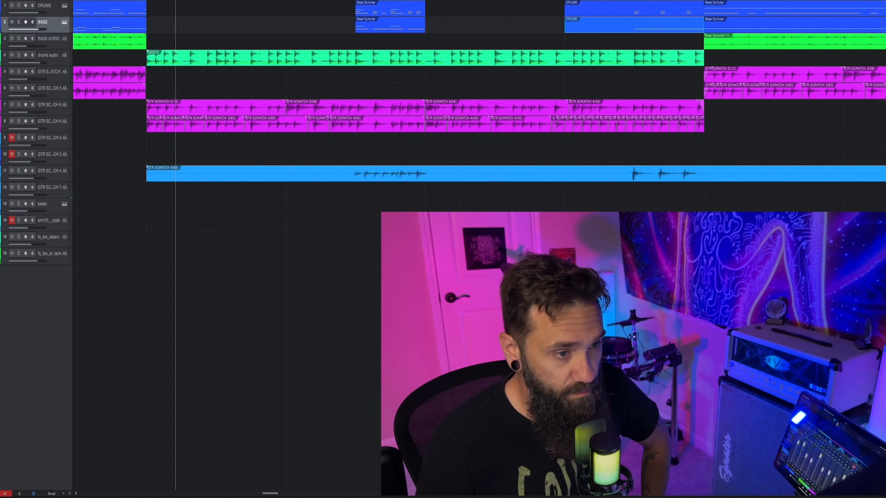
scroll(478, 105, left, 3)
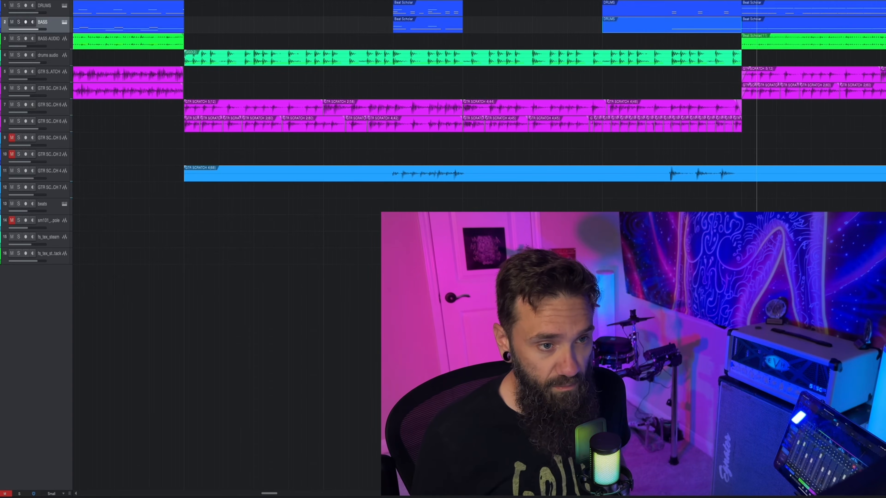
scroll(506, 105, down, 10)
scroll(506, 105, up, 4)
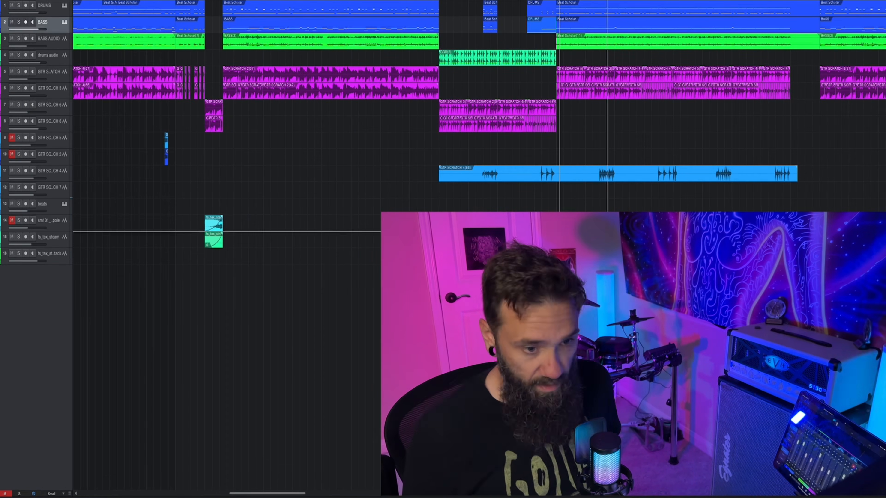
Step: Split the lead guitar clip shortly after the drums audio break and remove its later part
click(574, 173)
key(t)
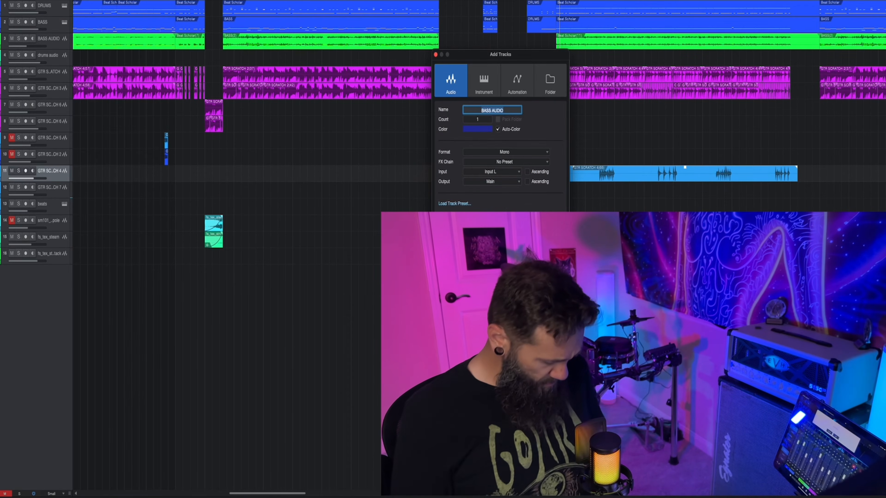
key(Escape)
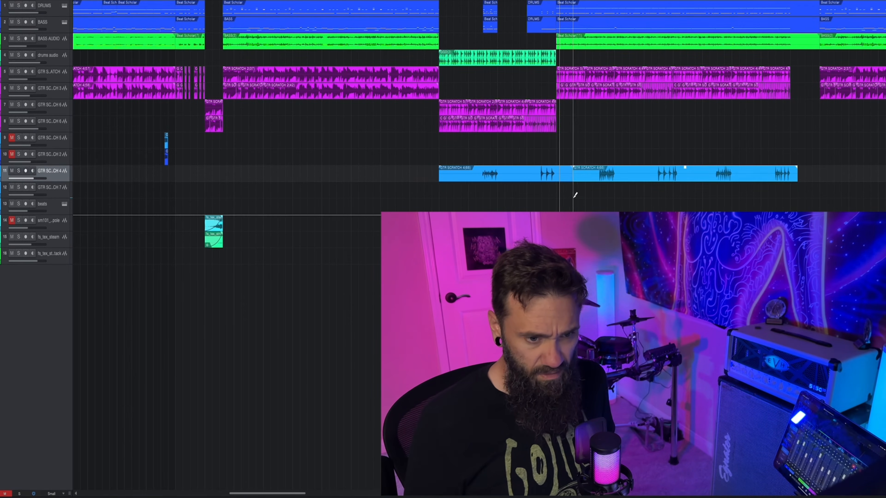
click(590, 169)
scroll(546, 176, up, 4)
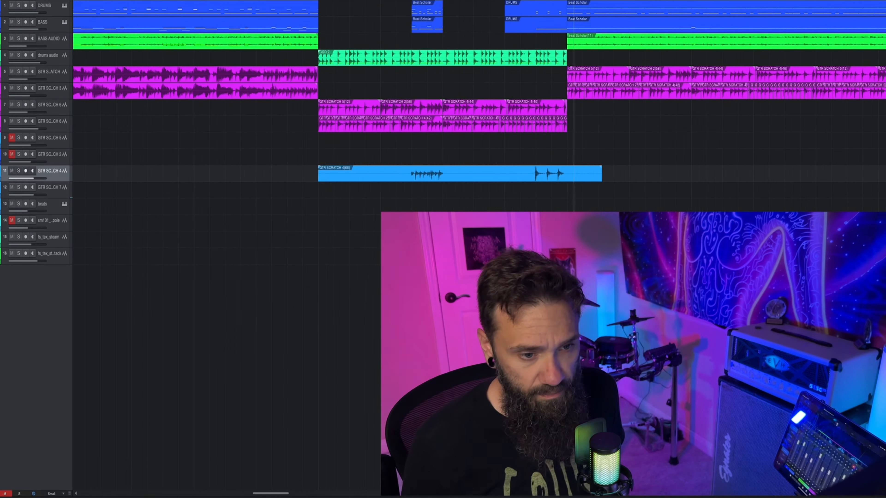
Step: Trim the lead guitar clip to the end of the drums audio break, and duplicate it directly after itself
drag(602, 177, 567, 177)
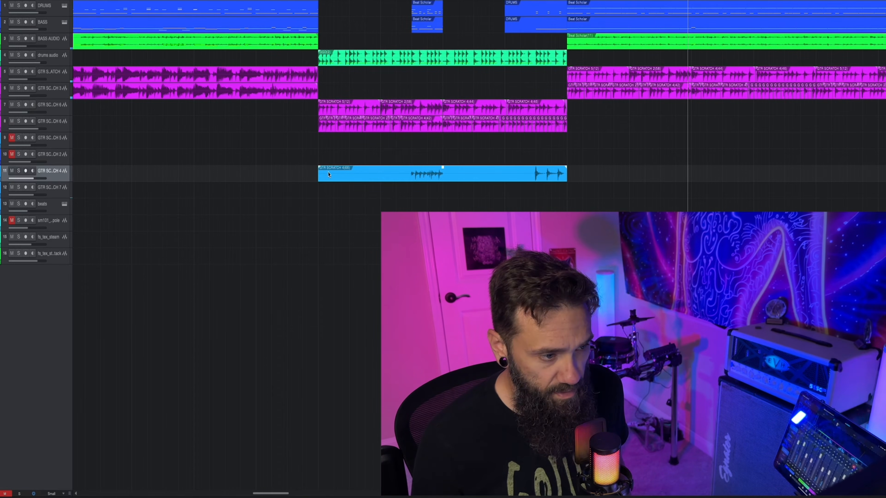
key(d)
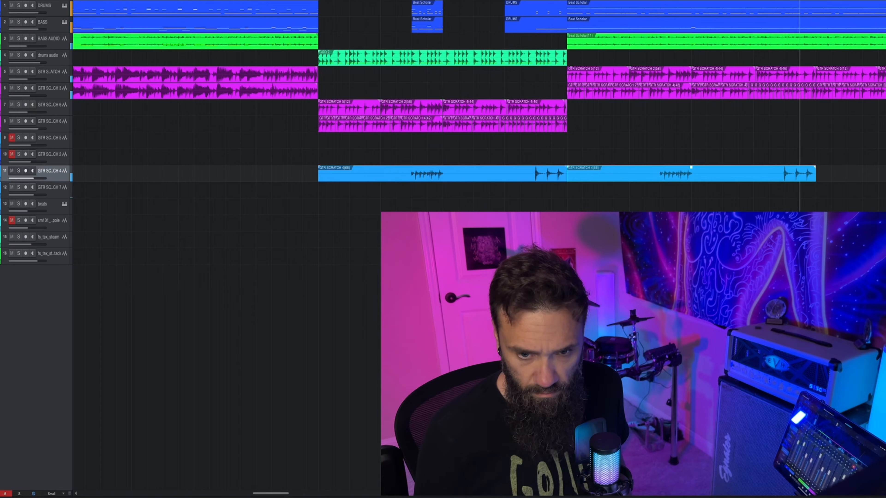
key(space)
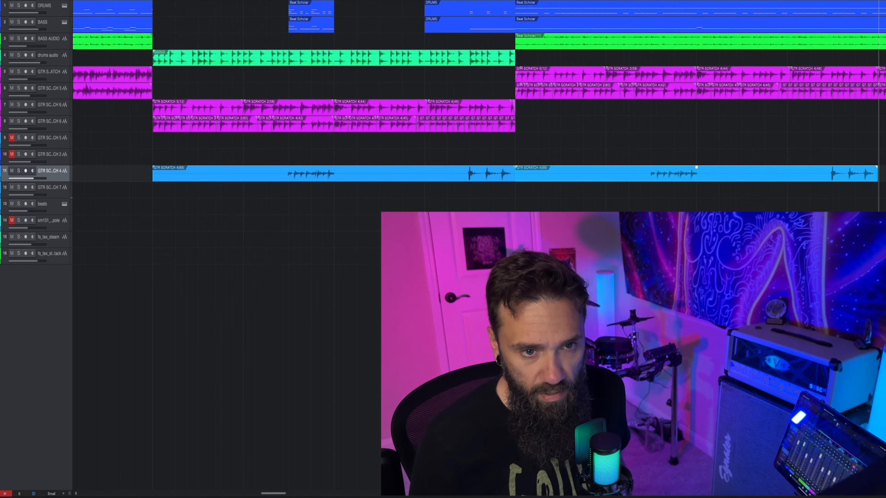
Step: Open the DRUMS part that follows the break for note editing and play back the repeated first guitar phrase
ctrl+scroll(664, 14, up, 5)
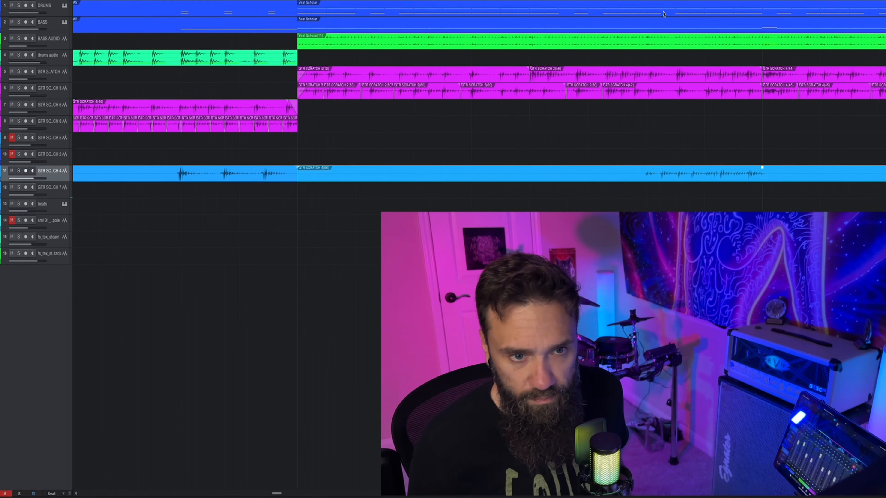
click(664, 14)
key(F3)
key(F2)
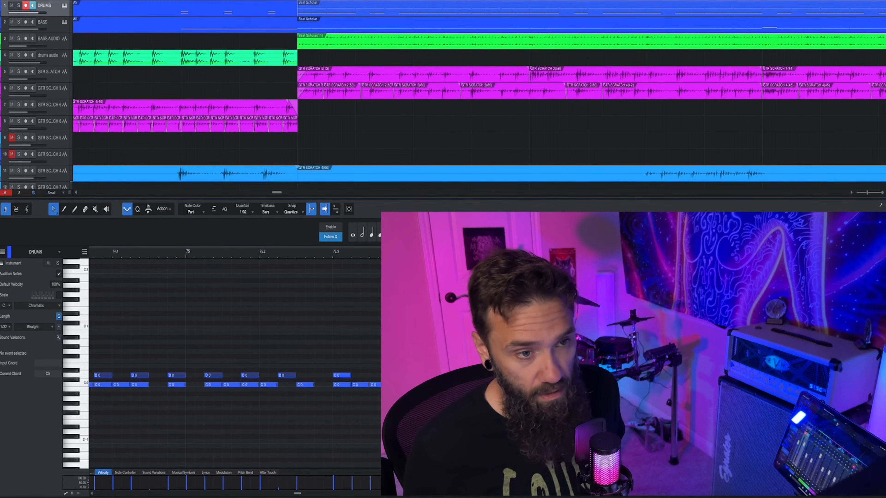
key(space)
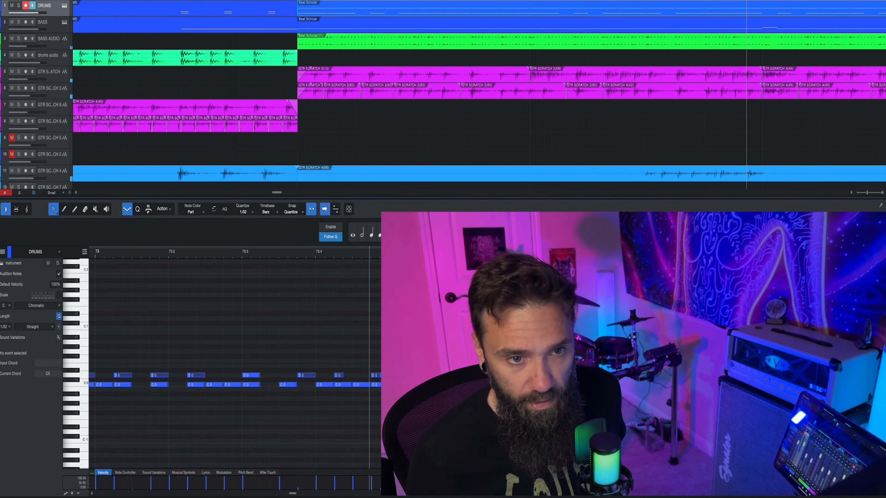
key(space)
Step: Draw C 0 notes in the drum part from beat 73.3 to the end of the bar to follow the repeated first guitar phrase
click(247, 311)
key(5)
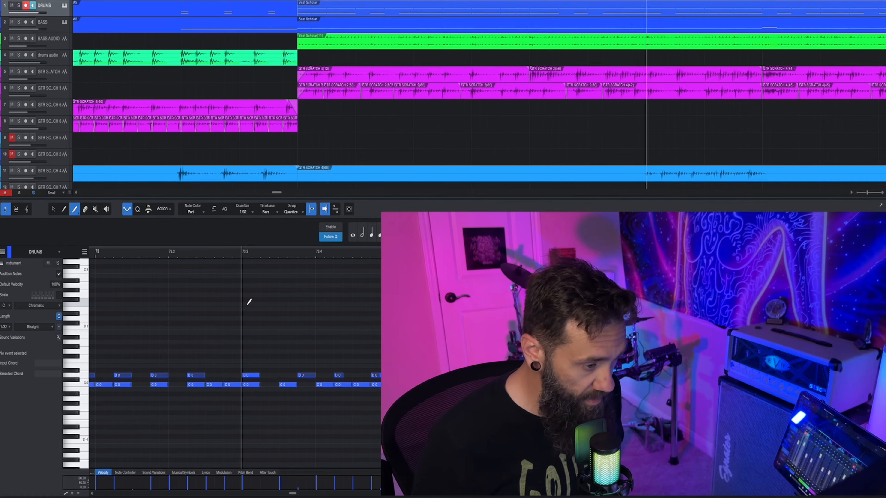
click(249, 302)
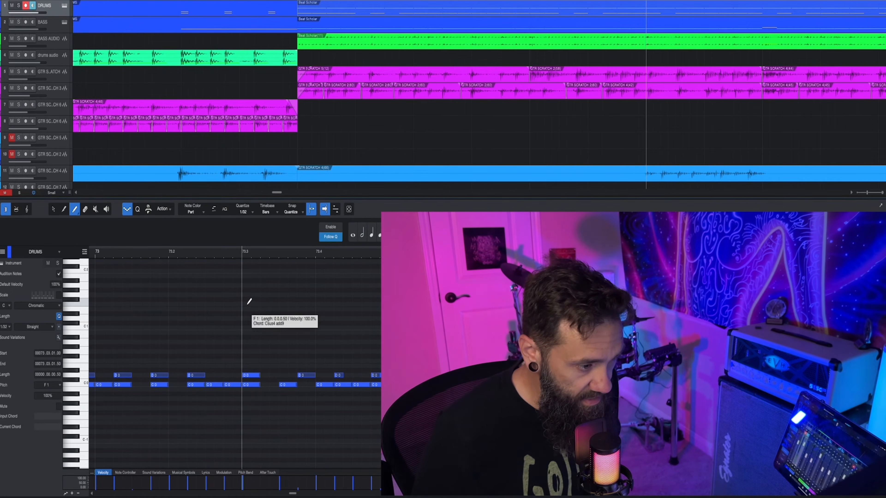
click(286, 384)
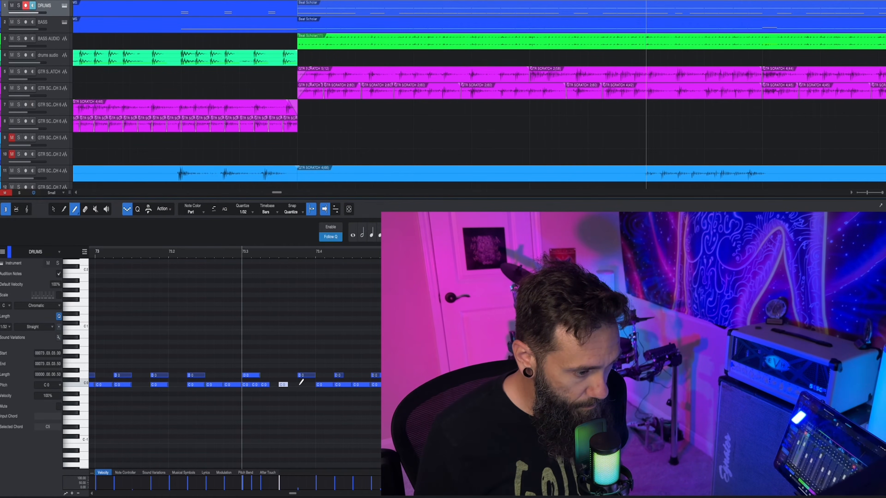
click(326, 384)
click(373, 384)
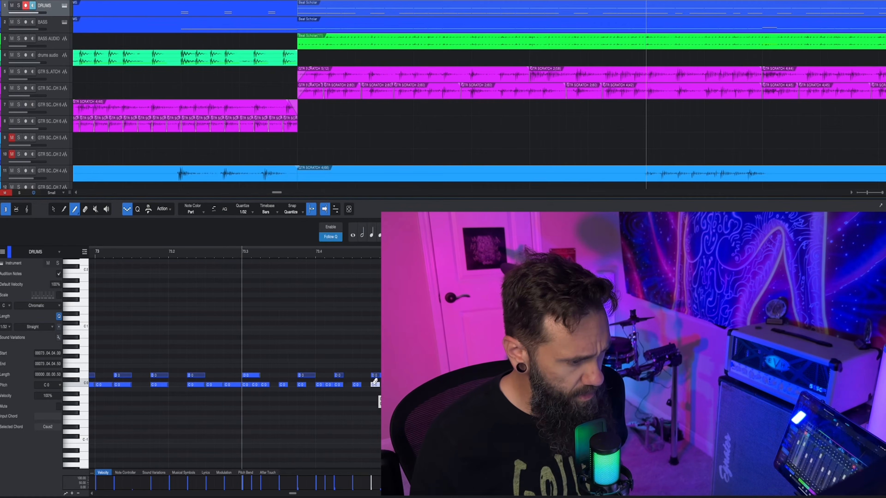
Step: Play back the edited drums through the repeated second guitar phrase, and view the higher drum notes around bar 75
key(space)
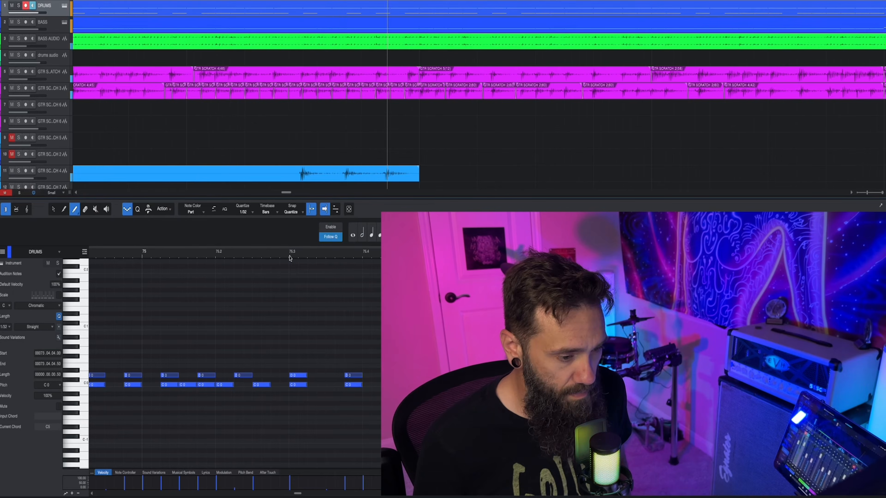
scroll(331, 358, up, 5)
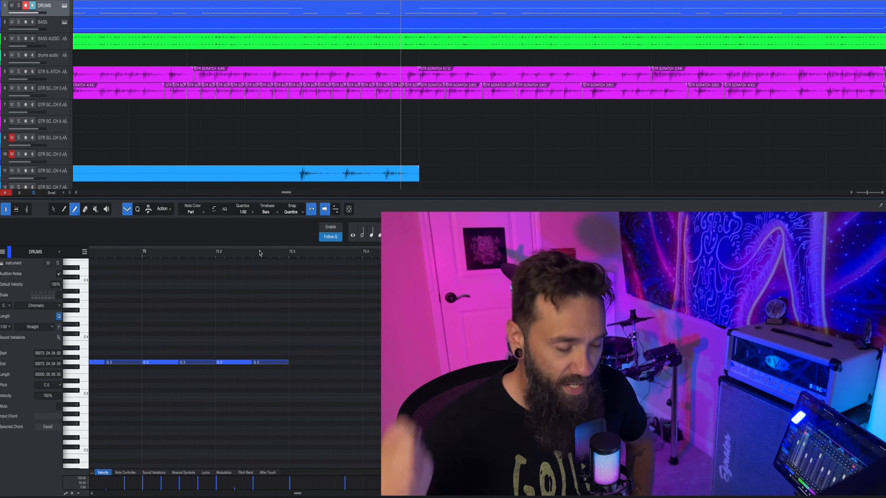
key(space)
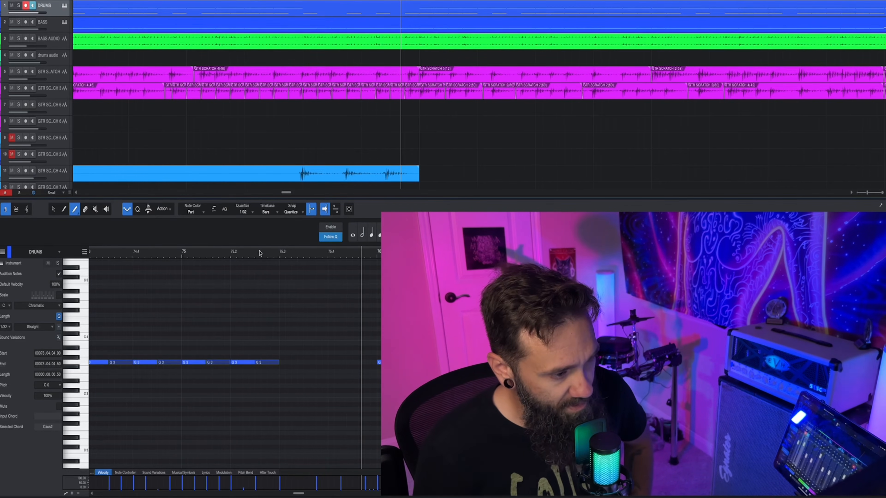
Step: Split both rhythm guitar tracks where the repeated second lead phrase starts, and delete their pieces up to the next section
click(302, 79)
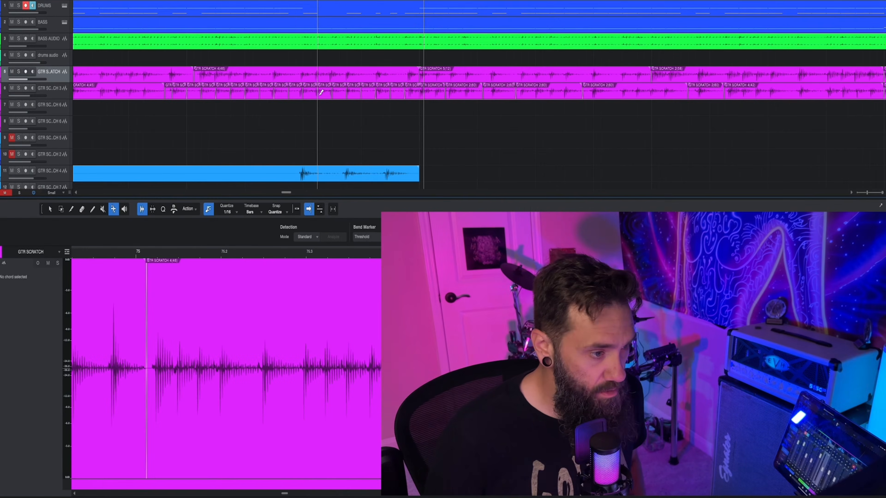
click(304, 75)
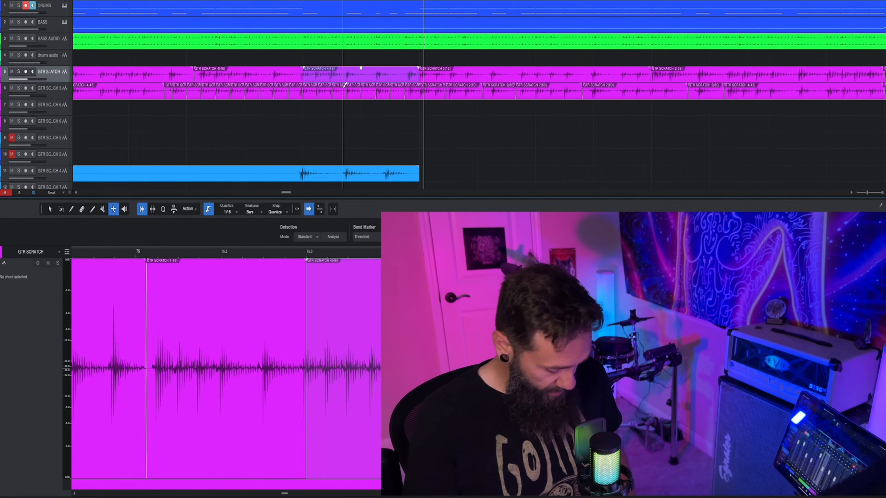
key(4)
click(356, 78)
key(KP_Subtract)
key(space)
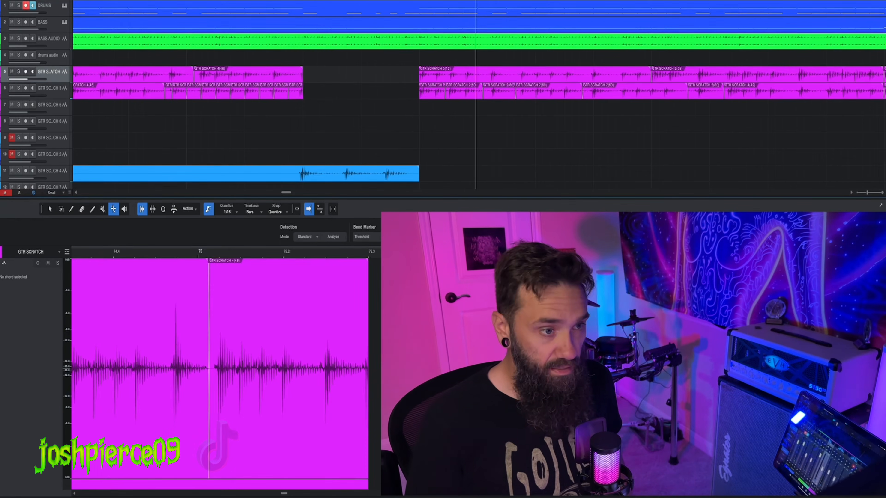
Step: Open the DRUMS part for note editing, erase the C 0 and D 0 notes just before bar 76, and play it back
click(363, 7)
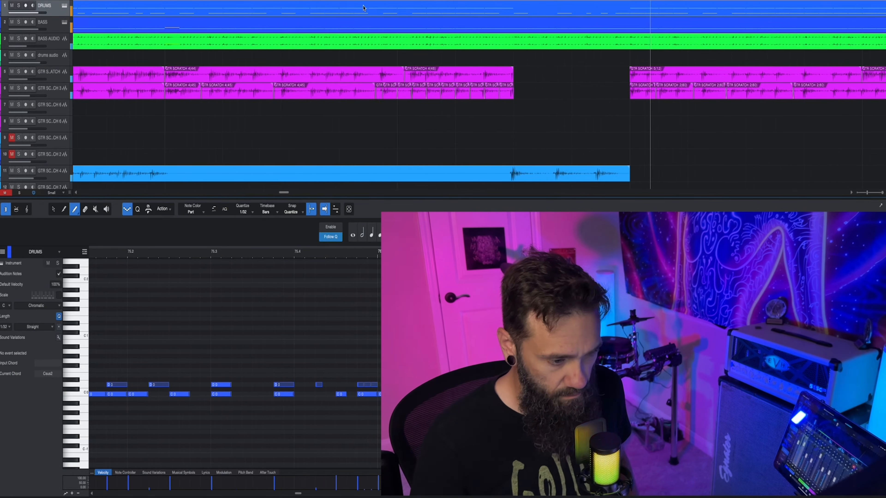
click(365, 393)
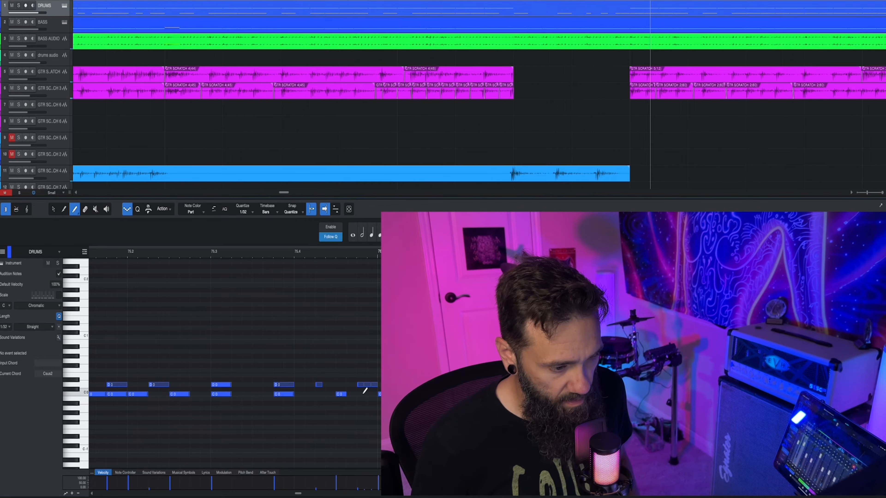
click(370, 384)
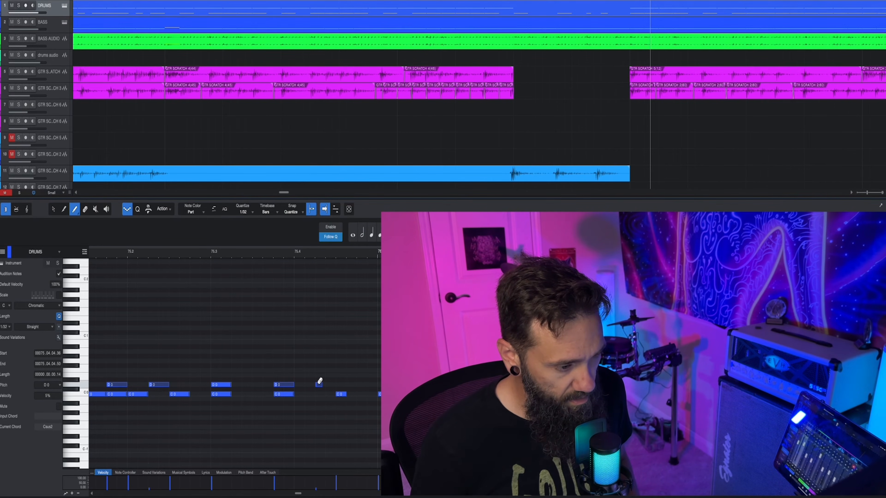
key(space)
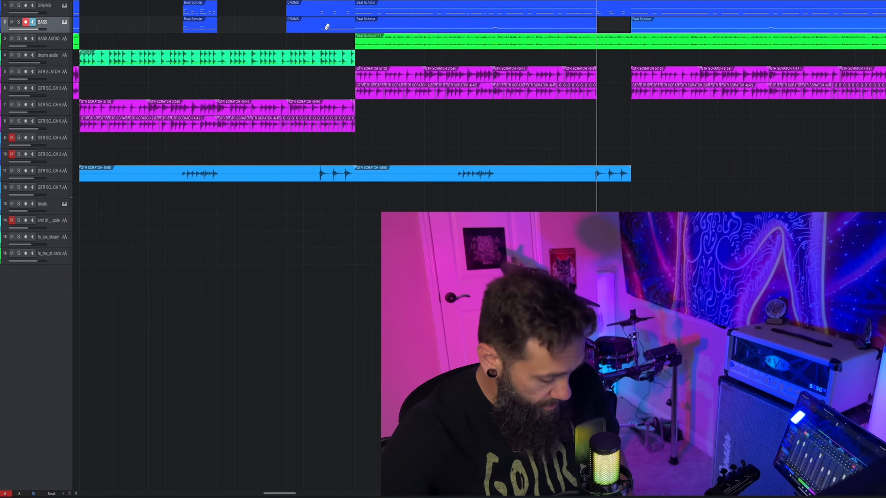
Step: Split the BASS part at the first lead accents and copy that piece into the bass gap under the repeated accents
click(328, 23)
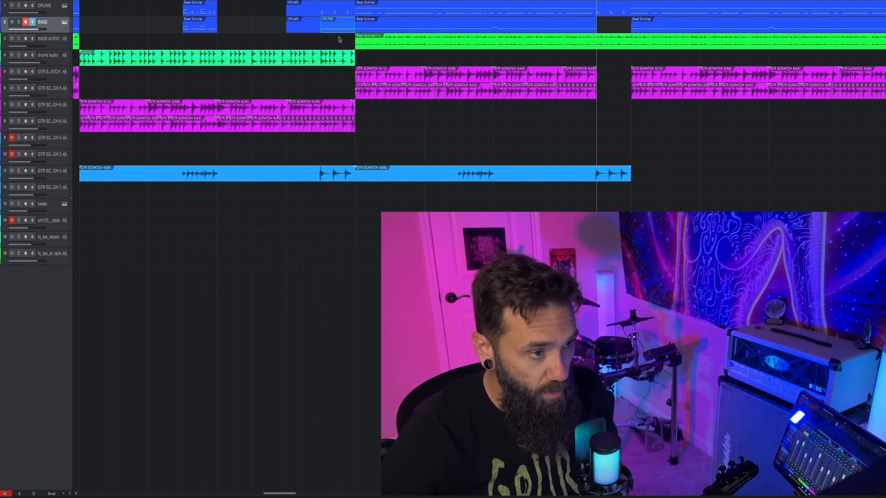
click(610, 24)
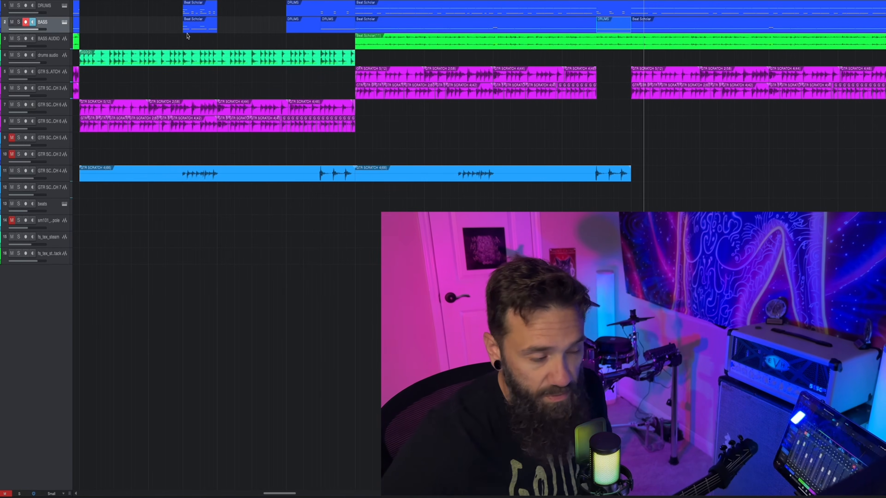
Step: Set the playback position to the start of the breakdown and move both lead guitar parts from track 11 to track 9
scroll(187, 36, left, 5)
click(272, 1)
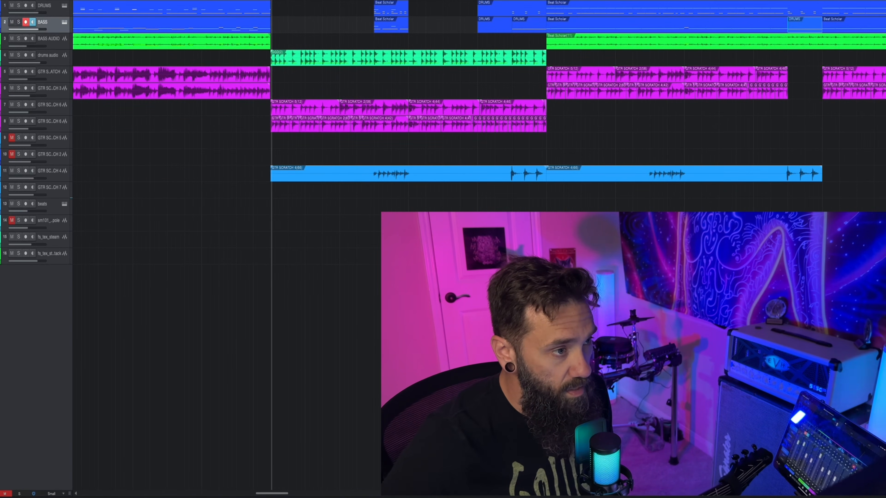
click(271, 1)
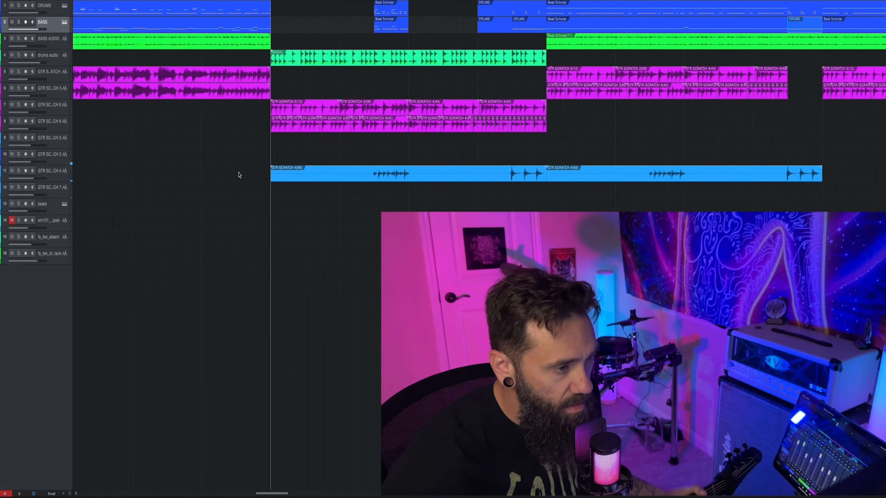
drag(282, 177, 282, 140)
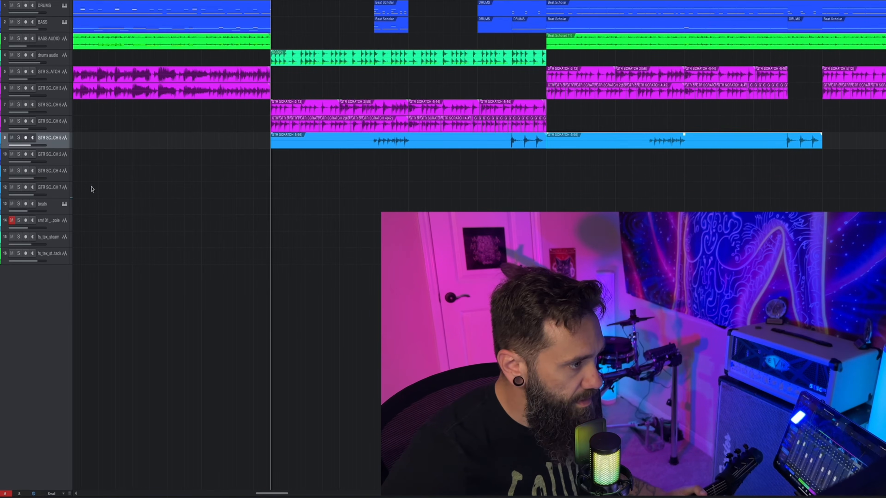
Step: Record a new lead guitar take on track 11 from the start of the breakdown through the repeated accents
click(49, 177)
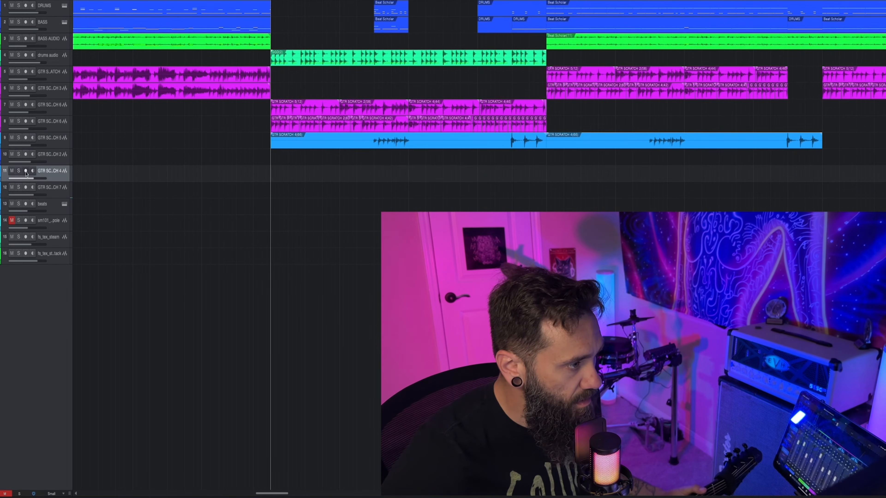
key(KP_Multiply)
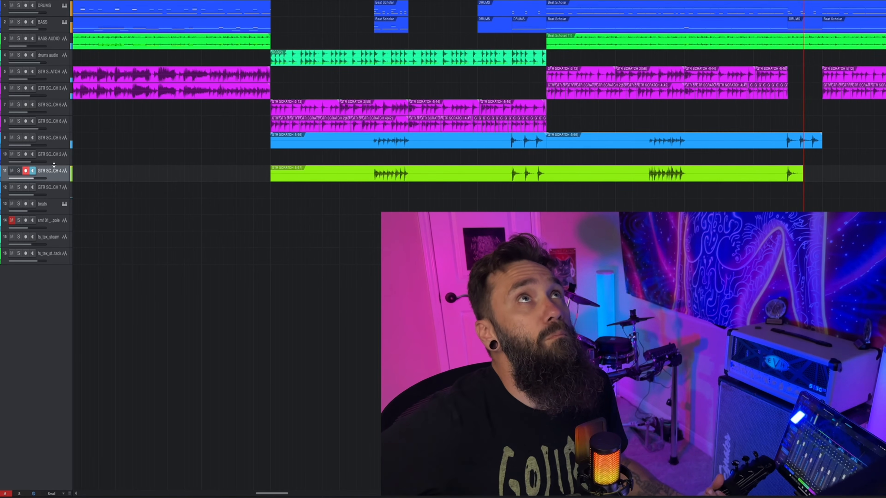
key(space)
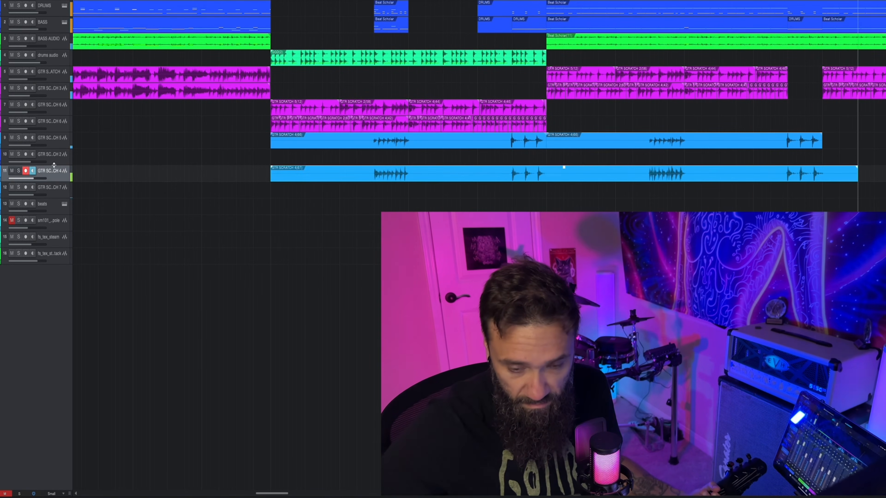
Step: Move the recorded lead take to track 10 and record a second take of the whole breakdown on track 11
drag(287, 175, 287, 158)
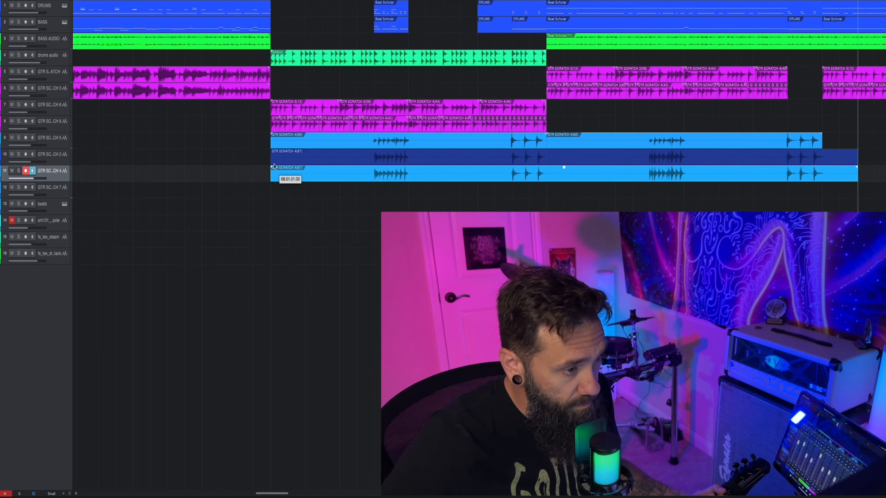
key(KP_Multiply)
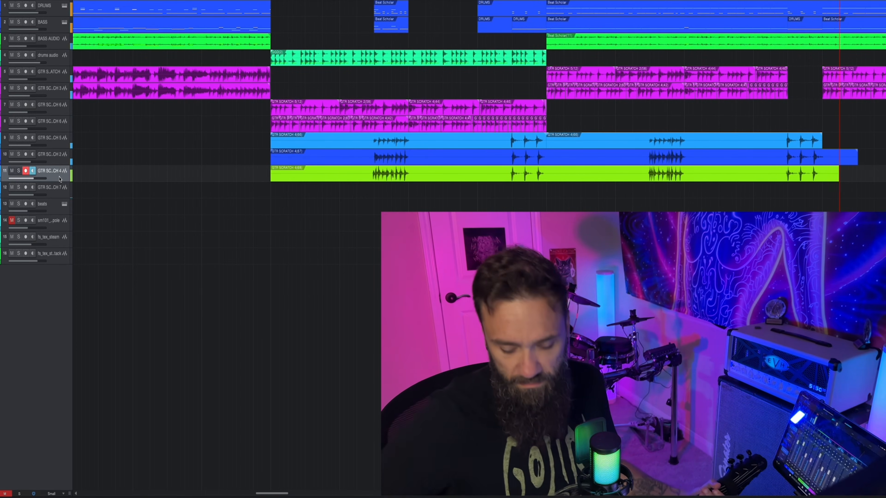
key(space)
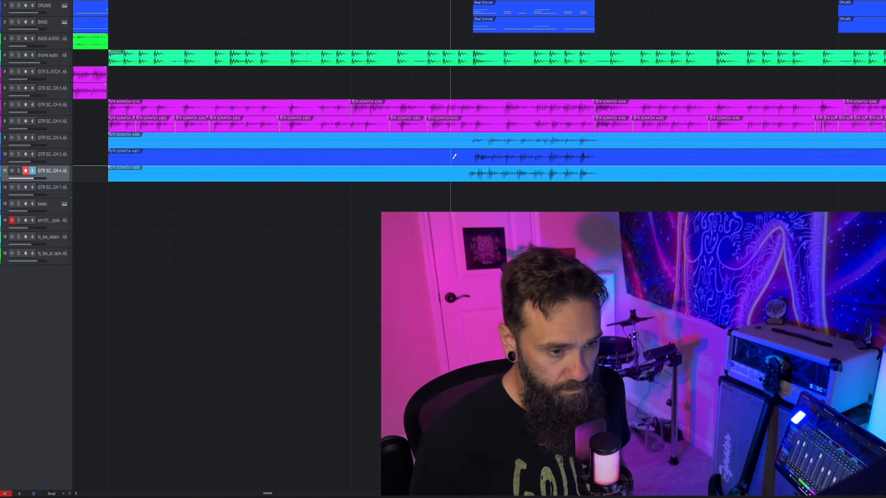
Step: Split both new lead takes around the first lead phrase and move the pieces onto rhythm guitar tracks 5 and 6
click(461, 158)
click(462, 176)
click(615, 158)
click(614, 175)
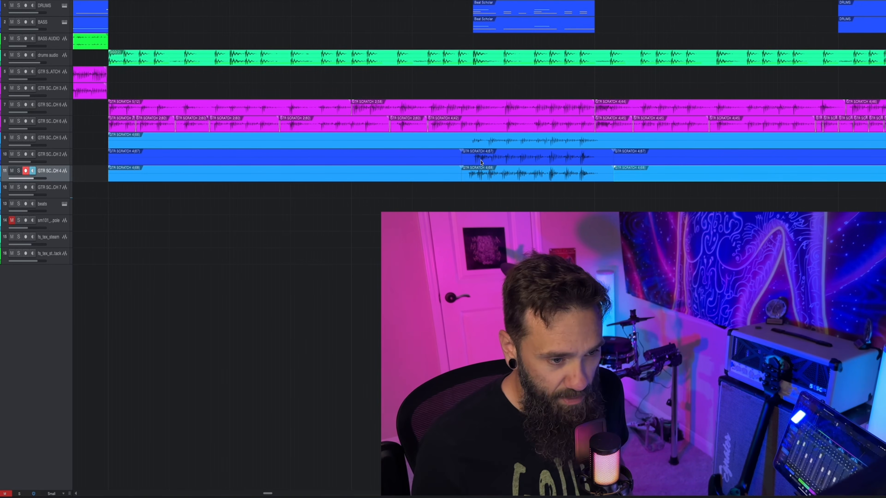
drag(481, 162, 482, 87)
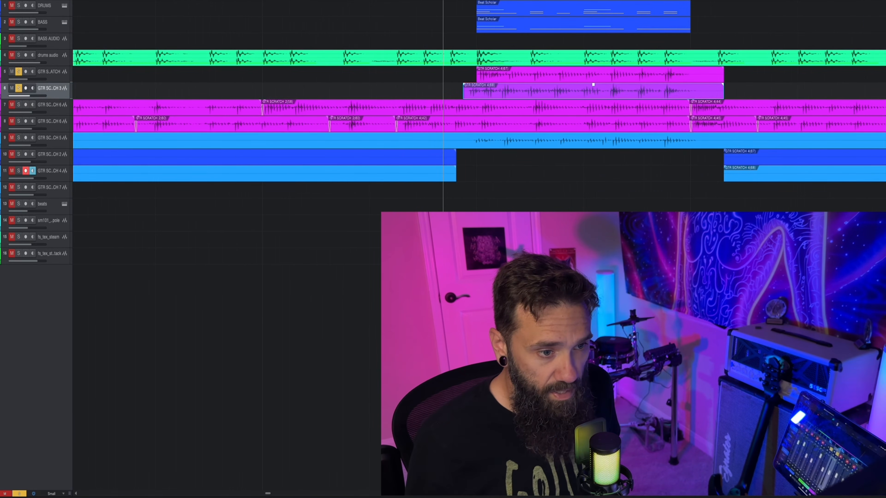
click(495, 90)
click(504, 76)
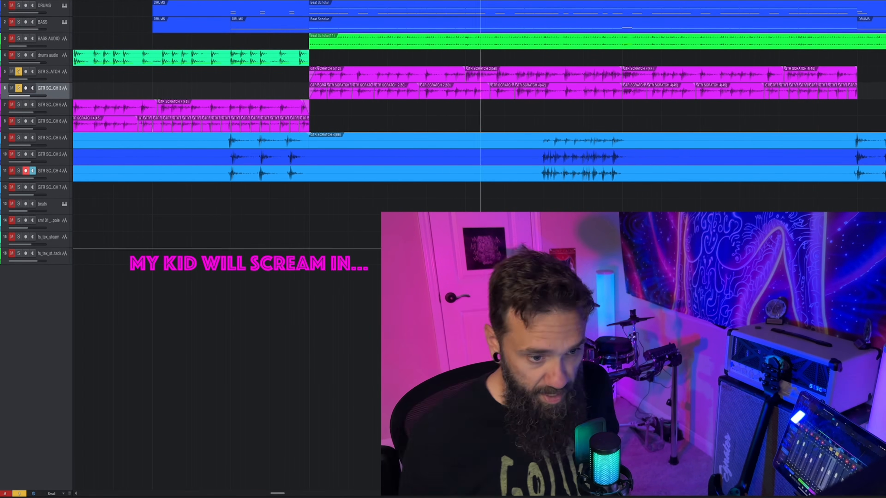
Step: Split both new lead takes on tracks 10 and 11 just before and after the repeated lead phrase
click(536, 158)
click(537, 176)
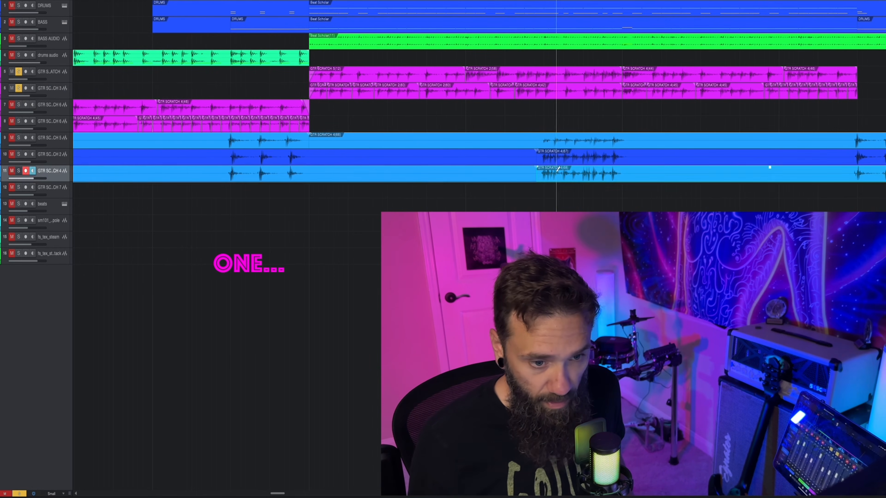
click(639, 159)
click(639, 175)
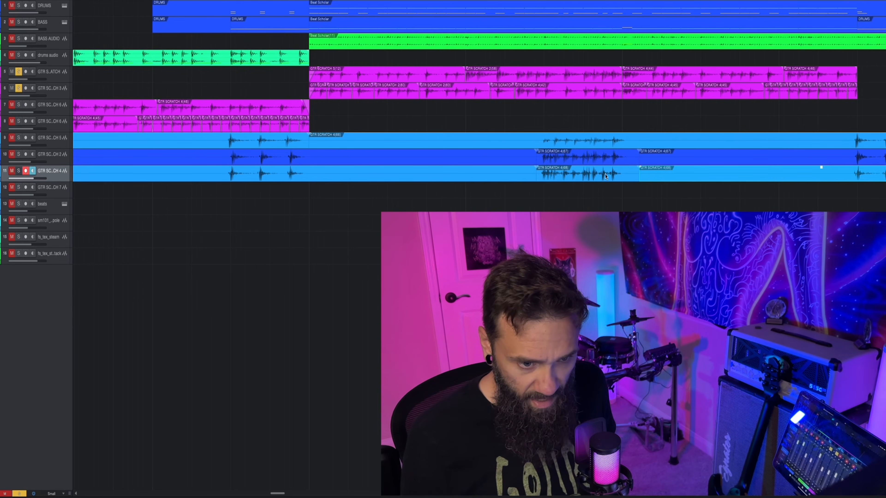
Step: Place the repeated phrase's two take pieces at the first lead phrase on tracks 5 and 6, aligned with the drum and bass parts
click(606, 177)
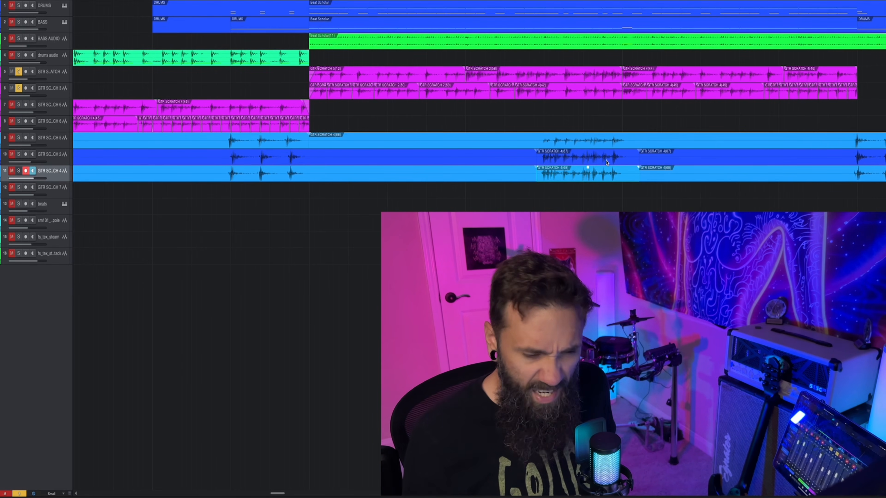
shift+click(607, 162)
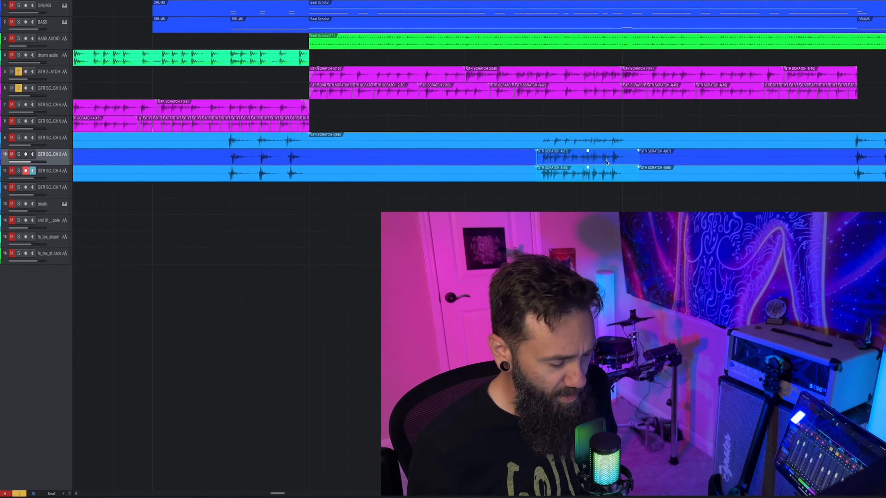
scroll(601, 163, down, 2)
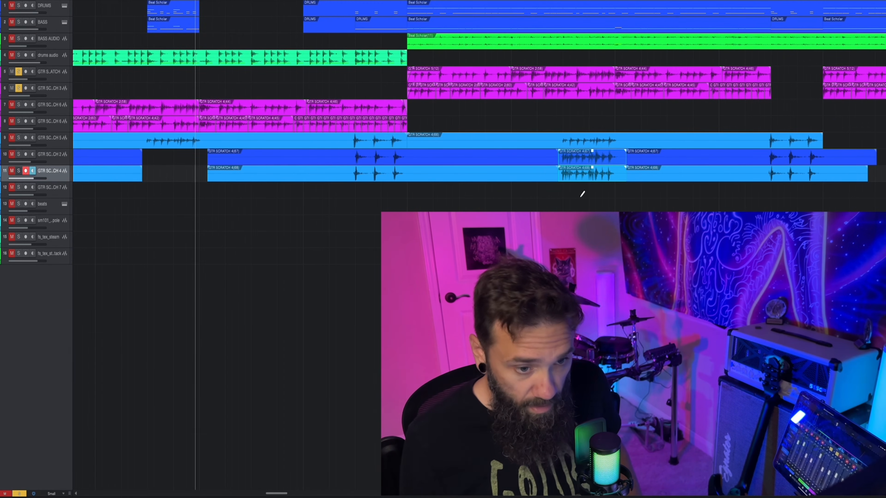
key(ctrl+z)
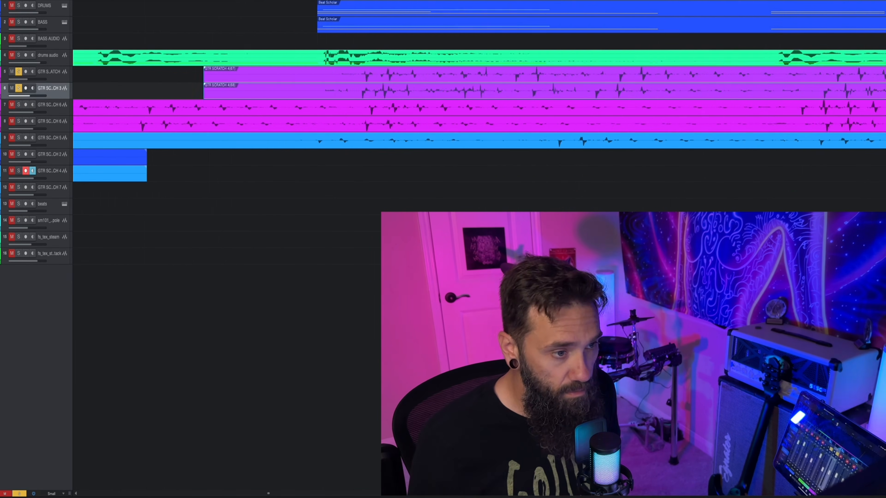
scroll(143, 140, down, 3)
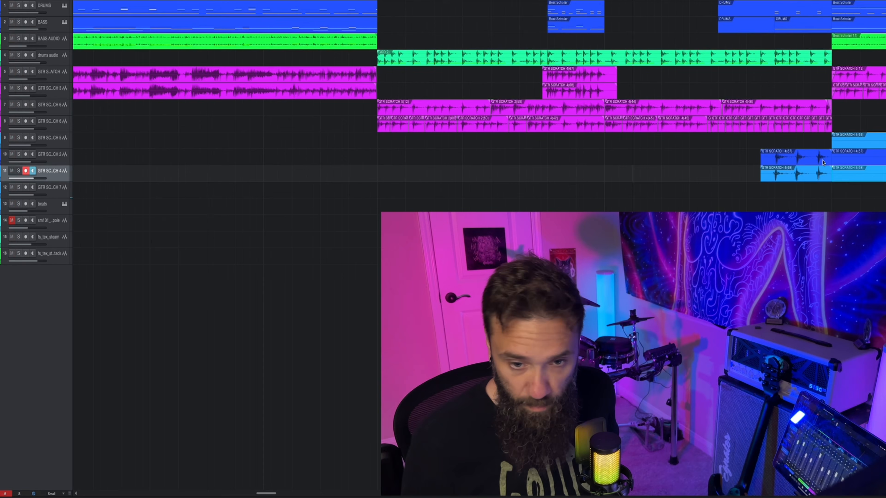
Step: Move both take pieces with the first lead accents from tracks 10 and 11 onto rhythm guitar tracks 5 and 6
click(822, 157)
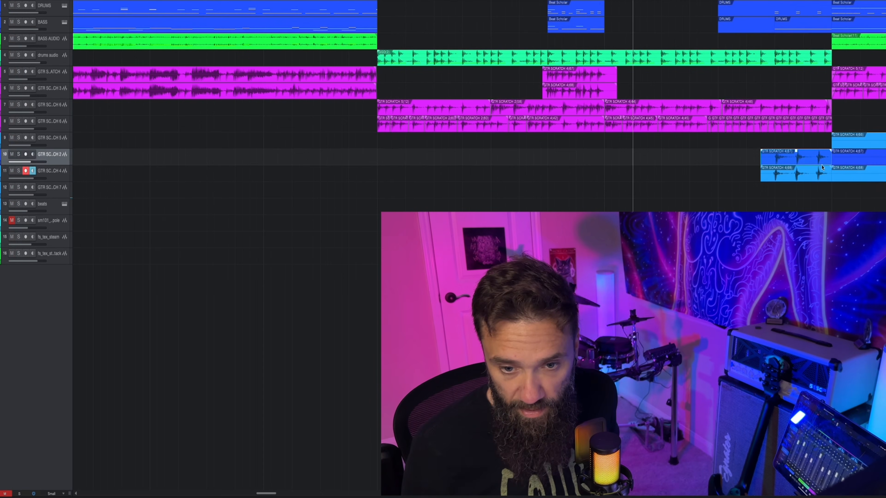
shift+click(821, 173)
drag(812, 181, 812, 99)
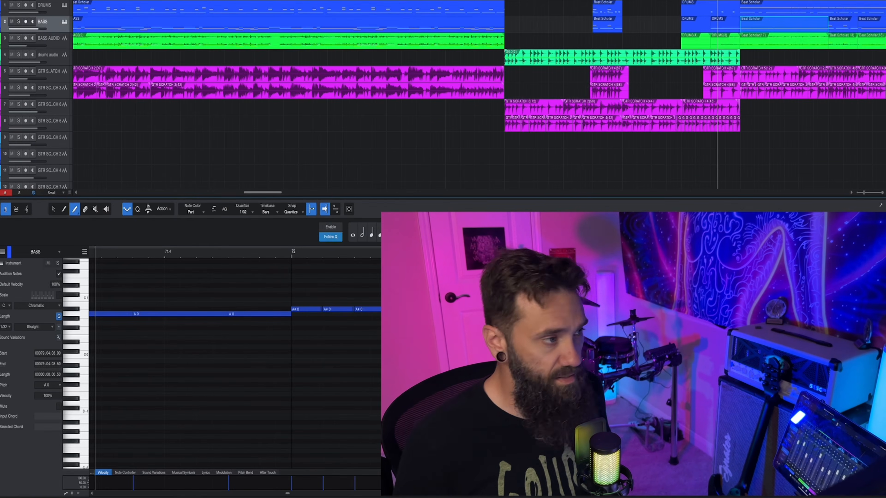
Step: Play back the arranged breakdown from its start at bar 68
key(space)
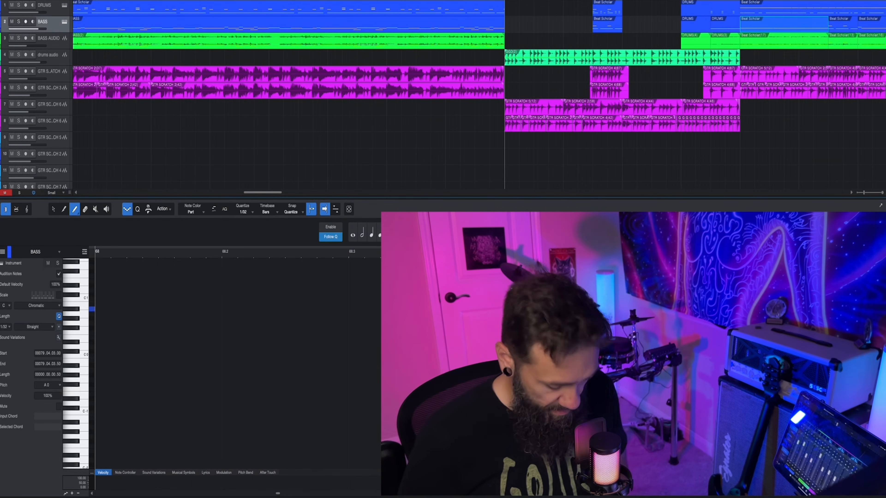
key(space)
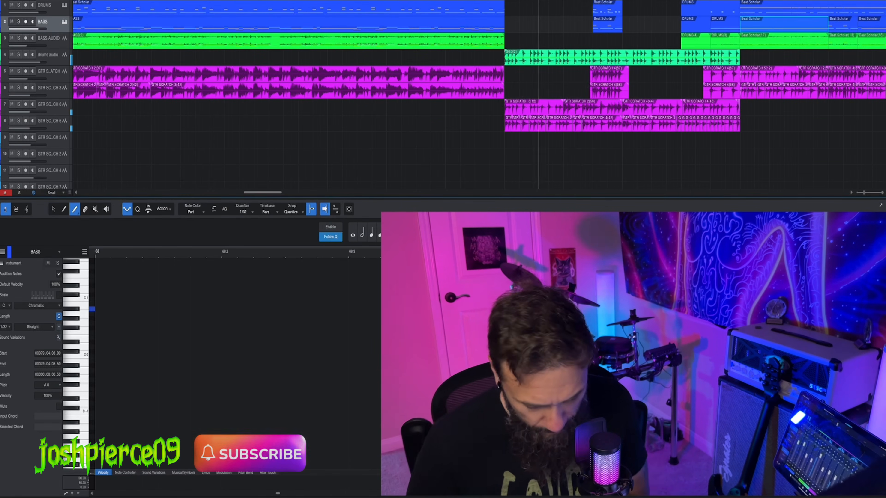